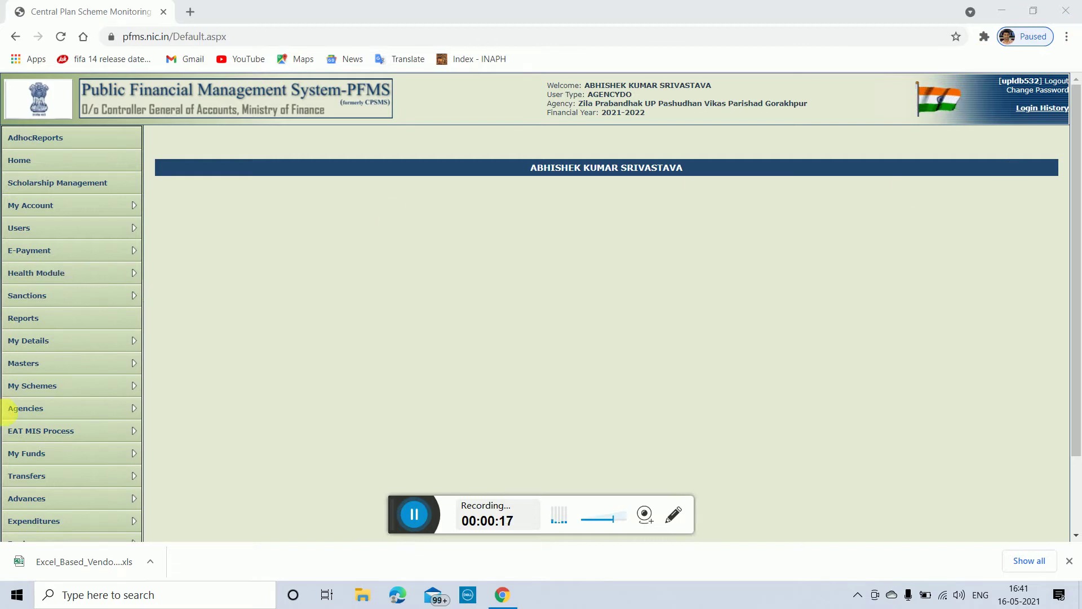
Go to the vendor data upload page and download and open the Excel_Based_Vendor_Registration template
{"action": "mouse_move", "coordinate": [44, 365]}
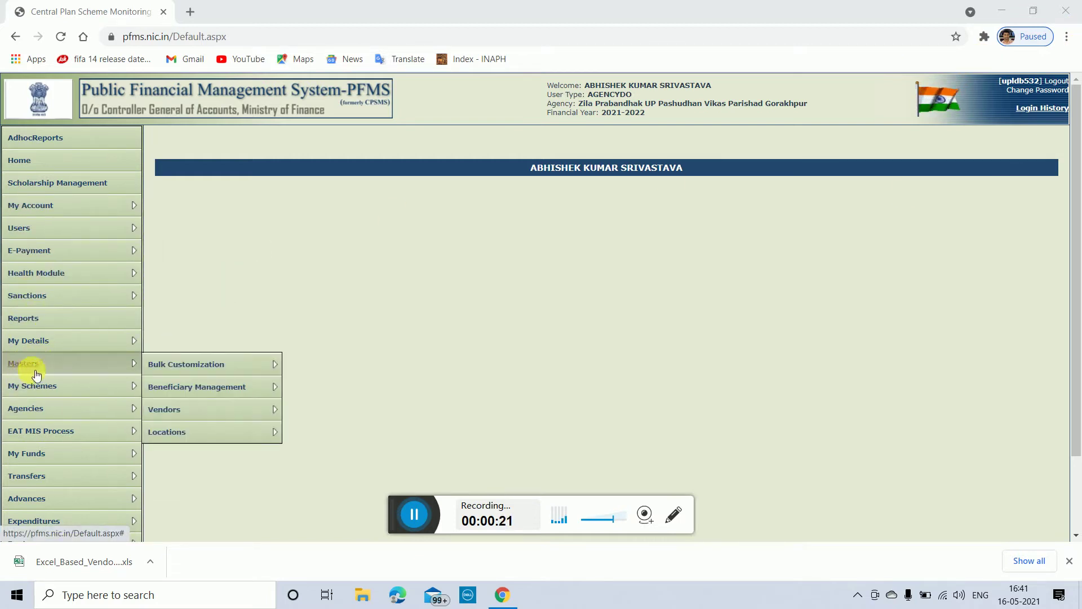
{"action": "mouse_move", "coordinate": [199, 416]}
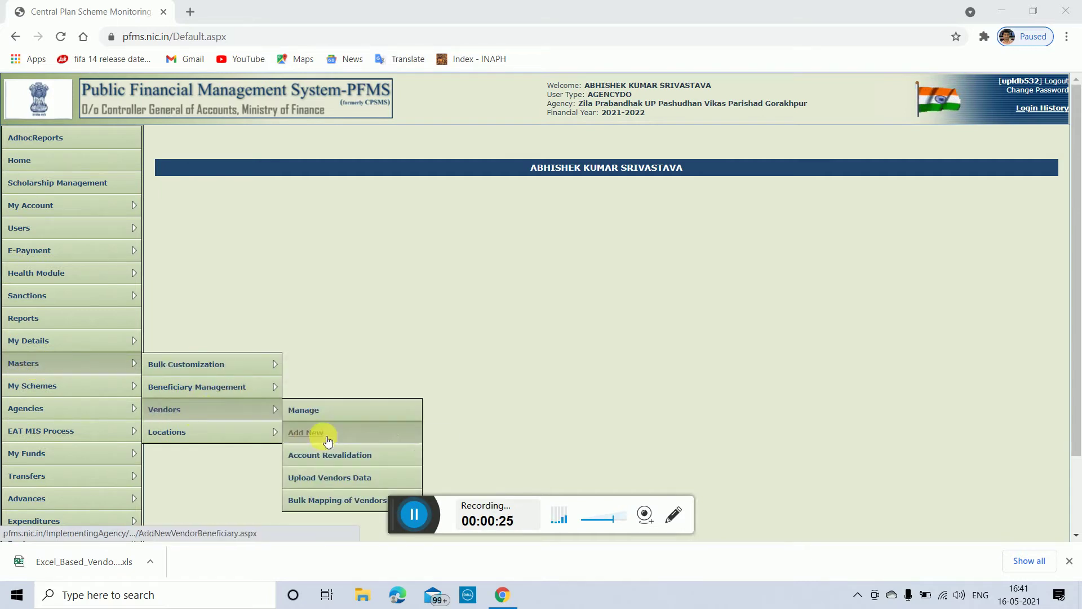
{"action": "left_click", "coordinate": [337, 481]}
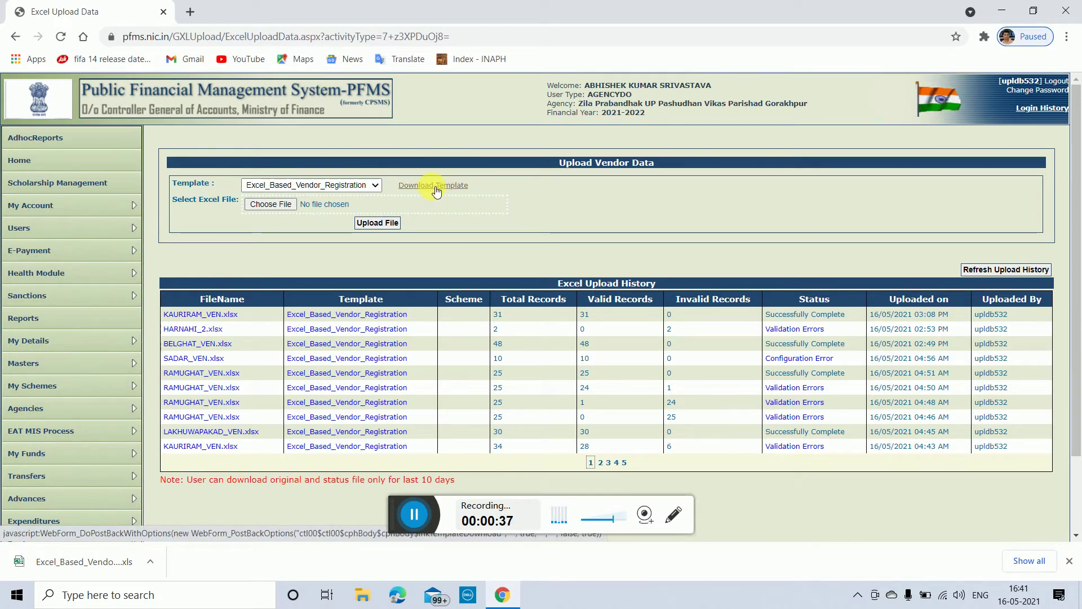
{"action": "left_click", "coordinate": [68, 566]}
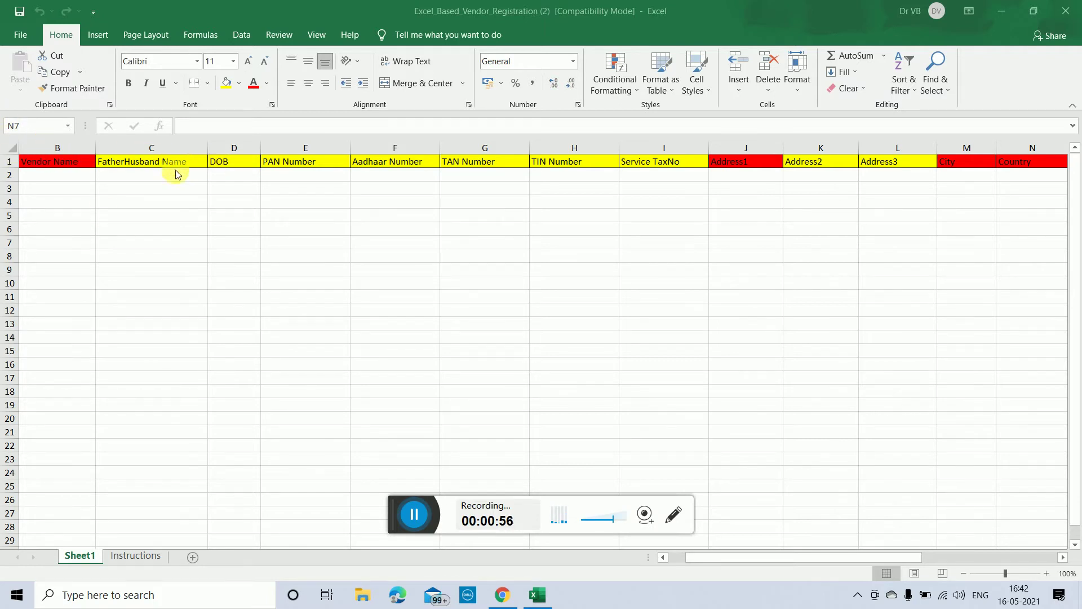
Examine the vendor registration template's column headers from Vendor Name through Account Number, and close the workbook
{"action": "left_click", "coordinate": [769, 560]}
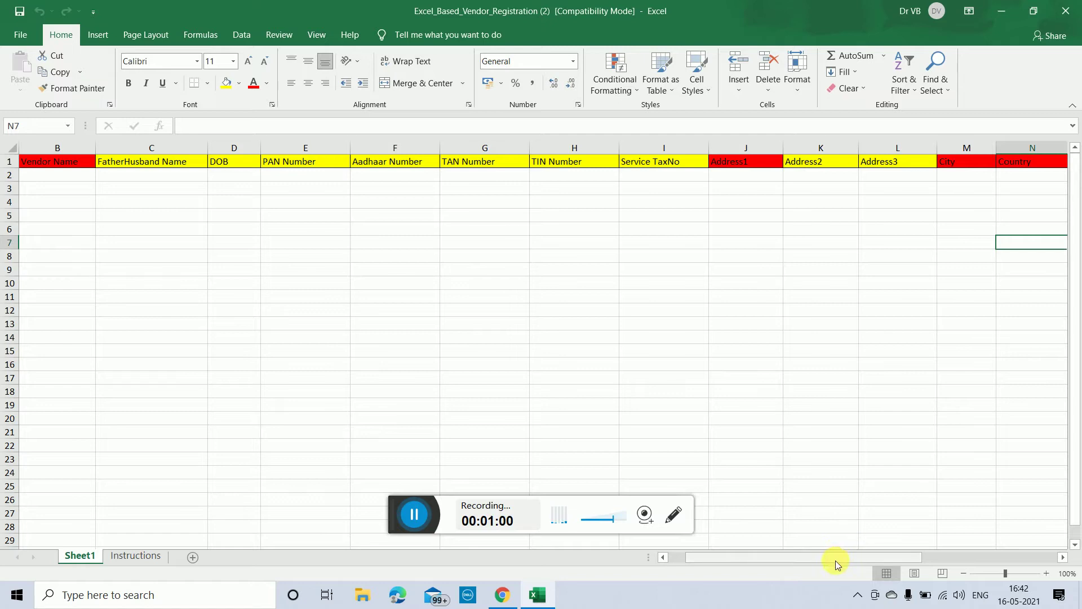
{"action": "left_click_drag", "start_coordinate": [873, 563], "coordinate": [925, 558]}
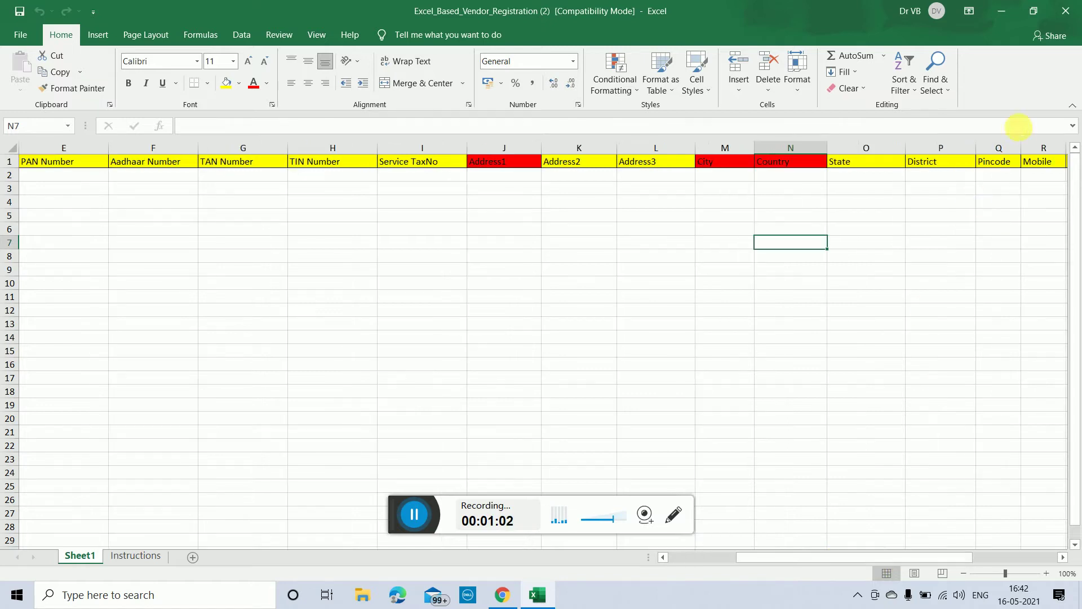
{"action": "left_click_drag", "start_coordinate": [844, 555], "coordinate": [749, 569]}
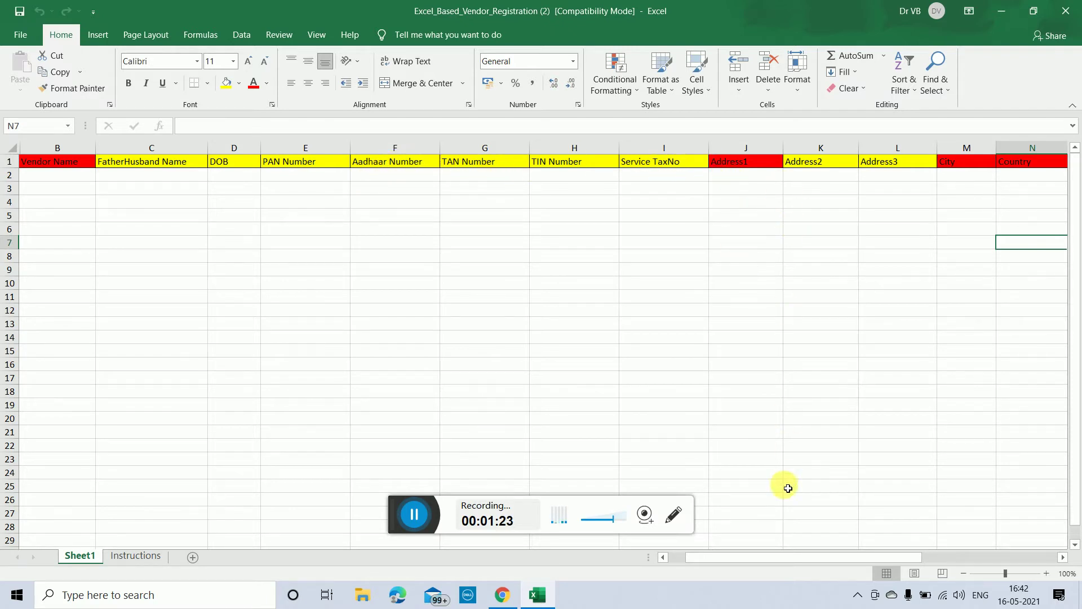
{"action": "left_click_drag", "start_coordinate": [792, 557], "coordinate": [855, 550]}
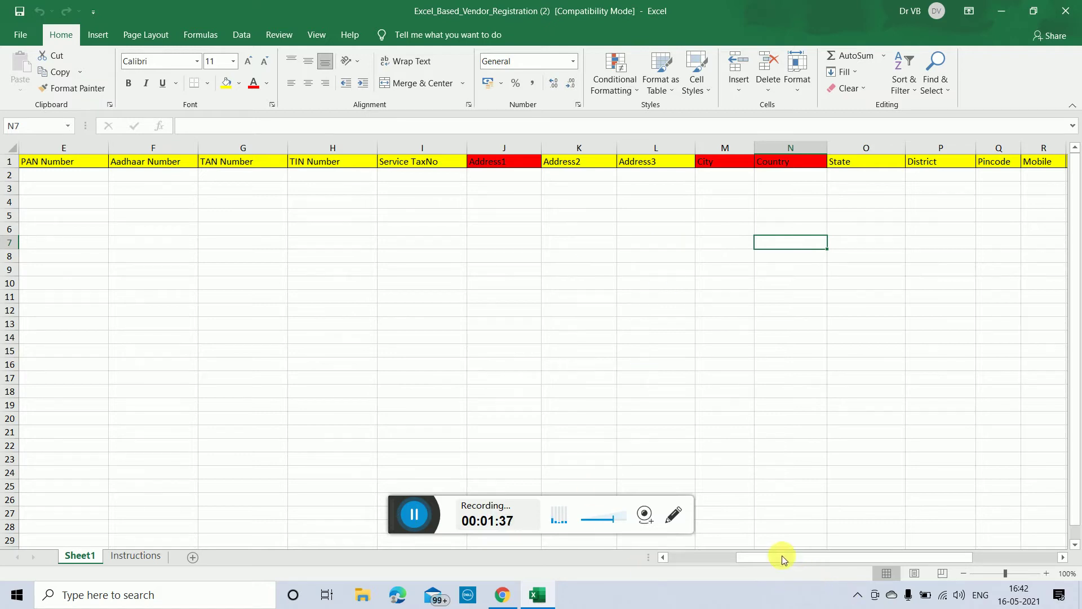
{"action": "left_click_drag", "start_coordinate": [782, 556], "coordinate": [816, 555]}
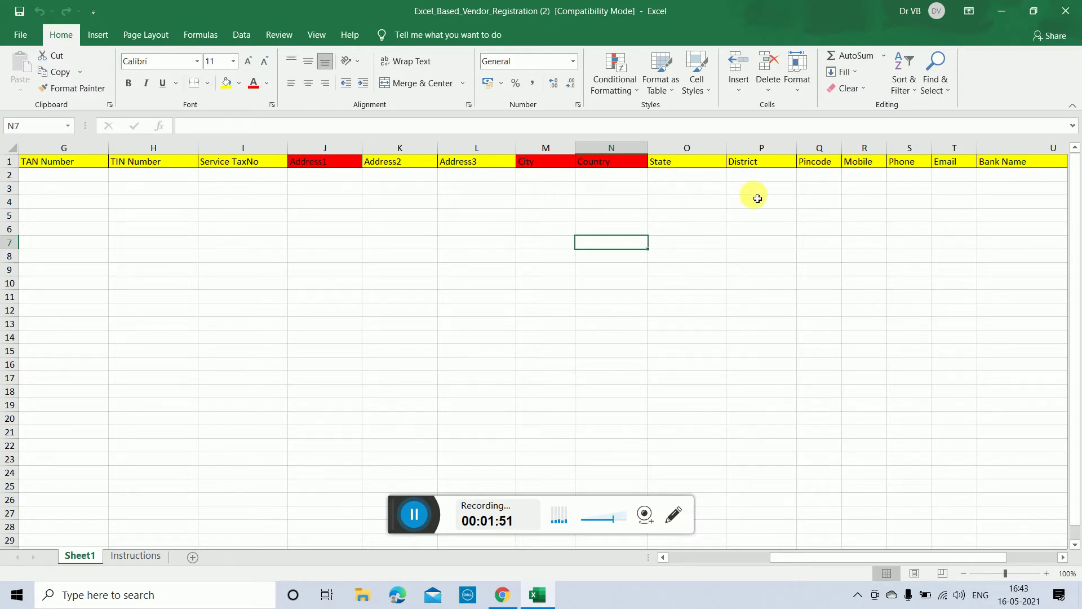
{"action": "left_click_drag", "start_coordinate": [863, 557], "coordinate": [919, 557]}
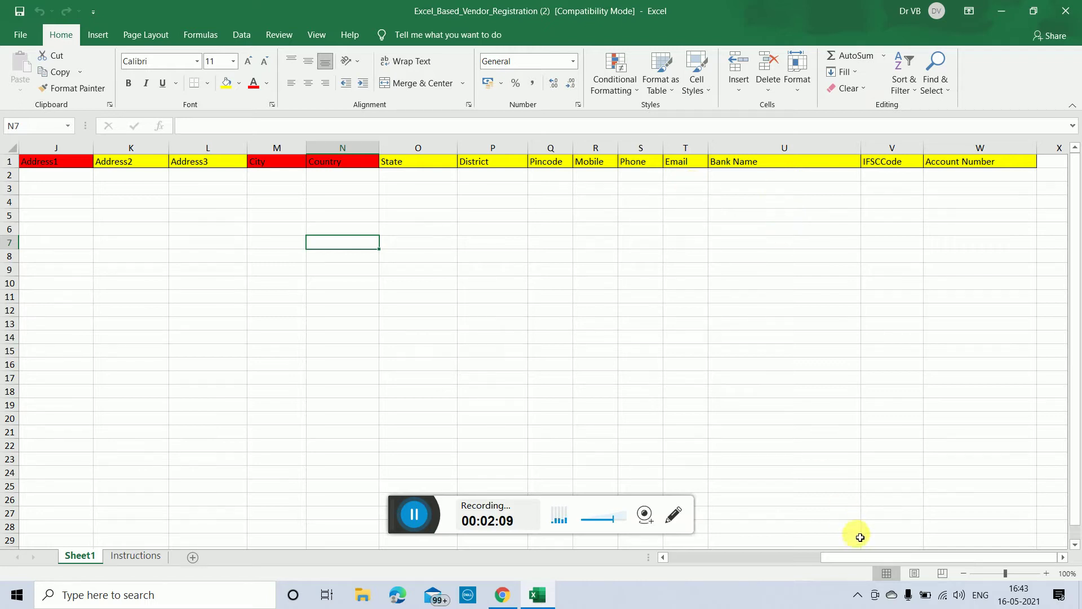
{"action": "left_click_drag", "start_coordinate": [856, 559], "coordinate": [912, 557]}
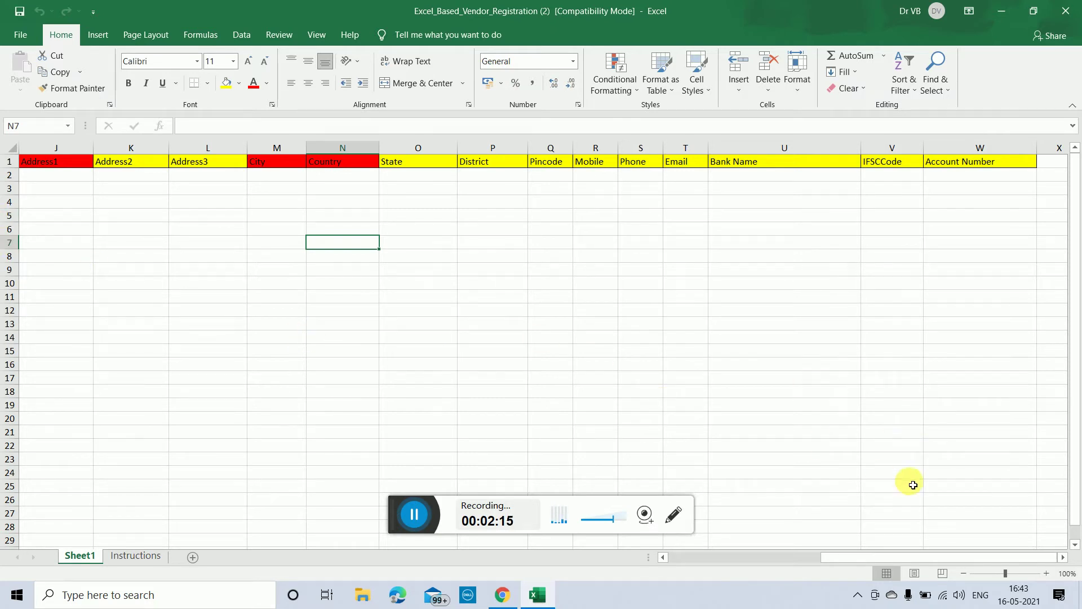
{"action": "left_click_drag", "start_coordinate": [959, 557], "coordinate": [750, 556]}
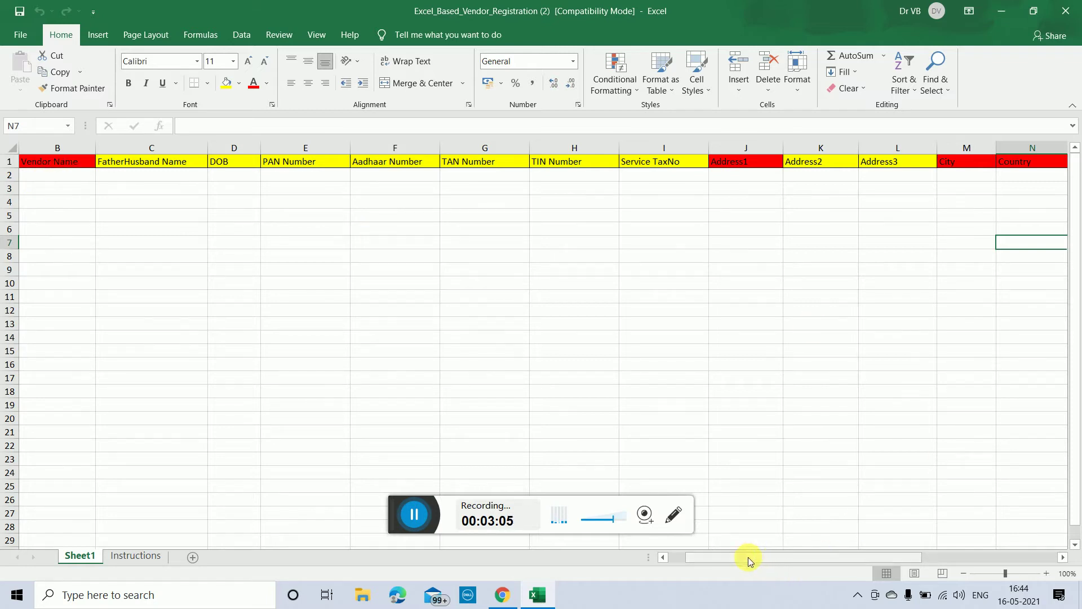
{"action": "left_click_drag", "start_coordinate": [749, 557], "coordinate": [823, 557]}
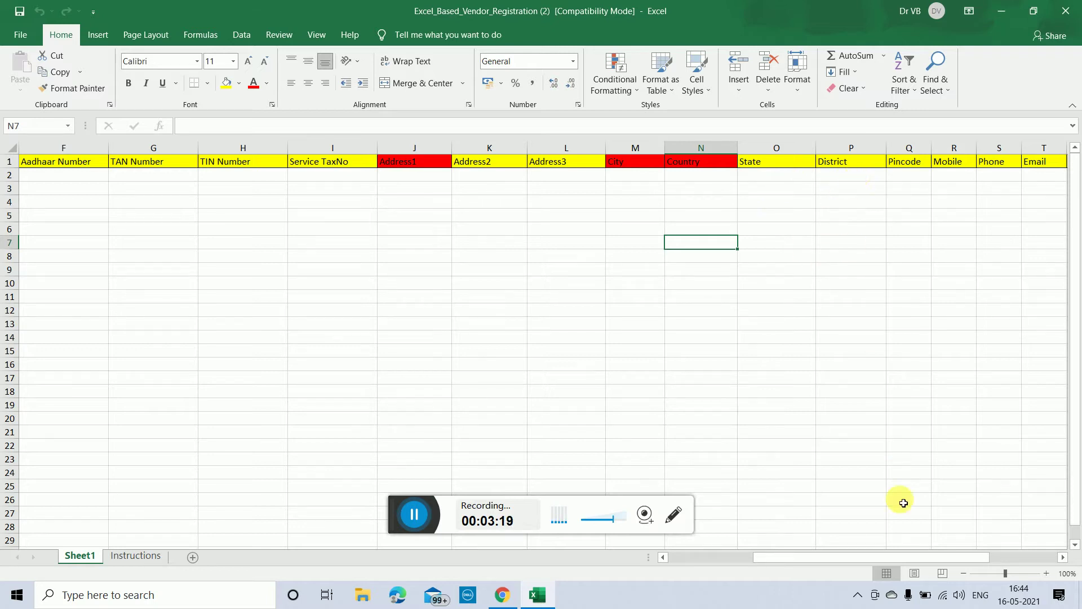
{"action": "left_click_drag", "start_coordinate": [874, 557], "coordinate": [943, 560]}
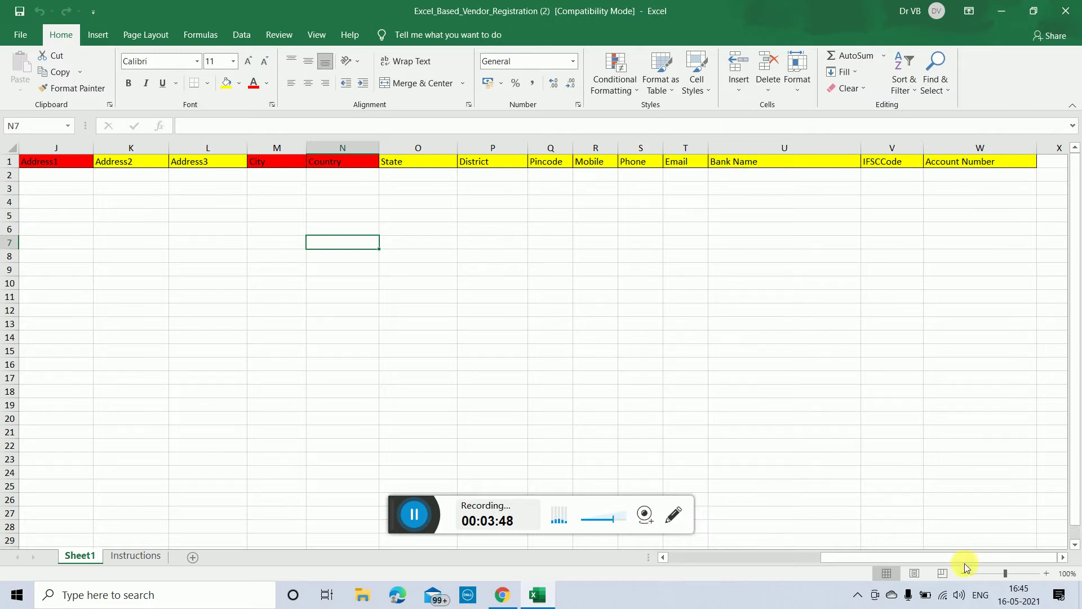
{"action": "left_click_drag", "start_coordinate": [965, 562], "coordinate": [806, 558]}
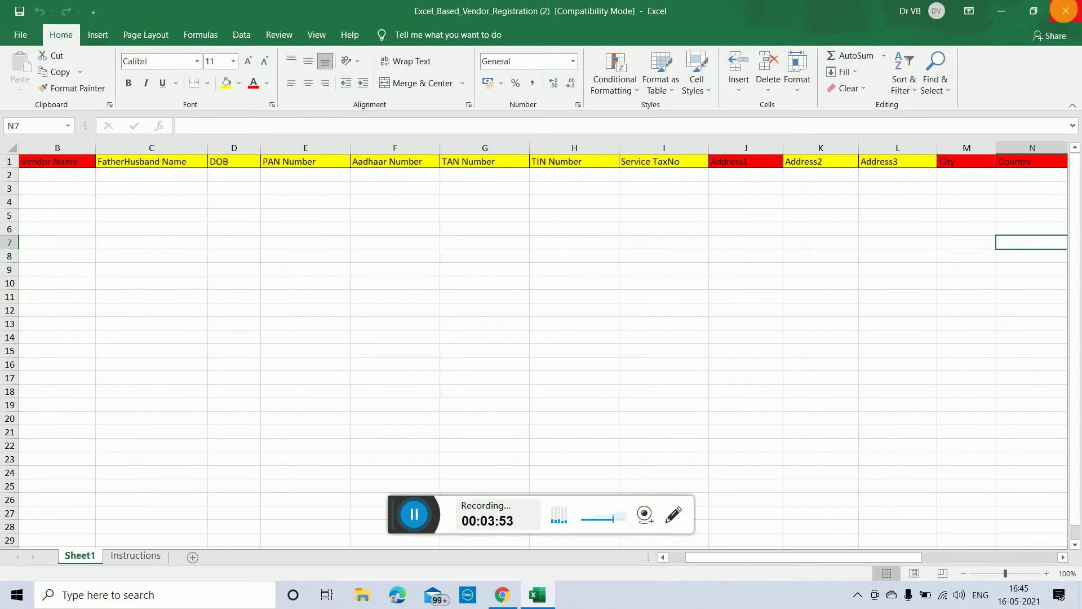
{"action": "left_click", "coordinate": [1065, 10]}
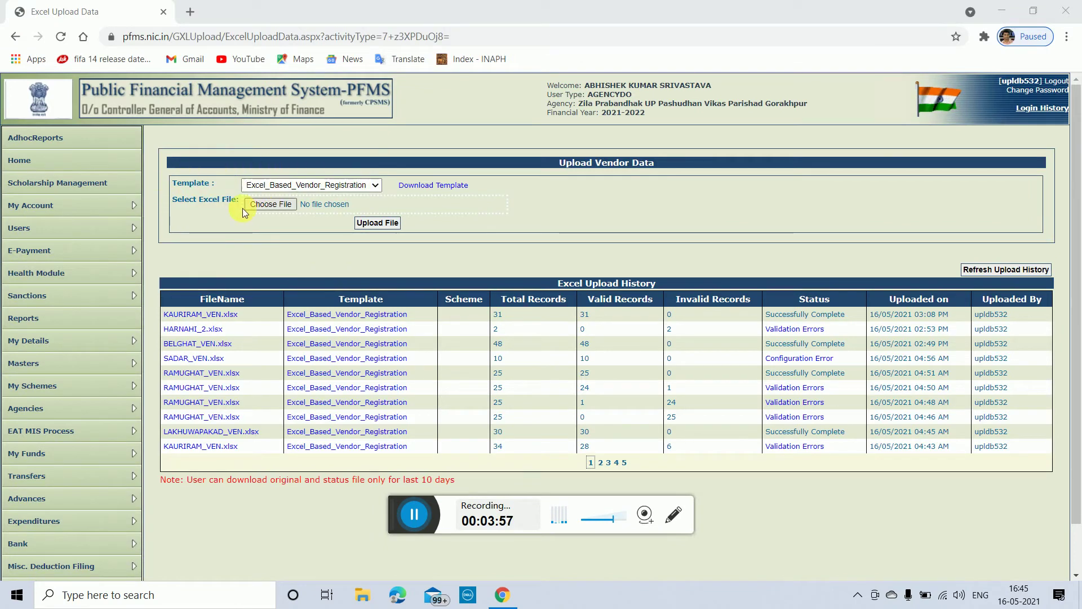
{"action": "left_click", "coordinate": [261, 206]}
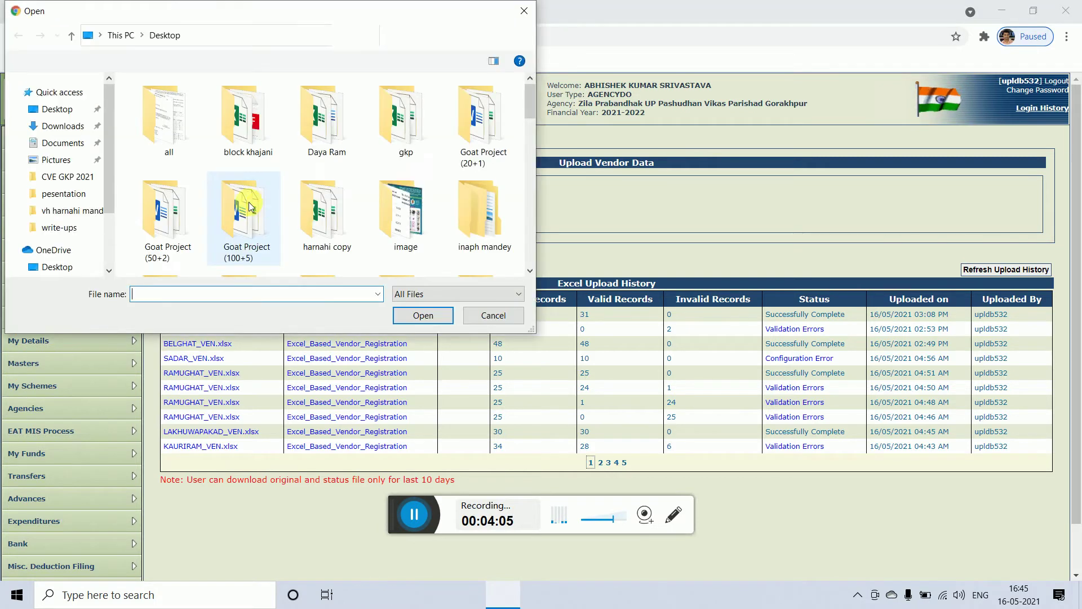
{"action": "left_click", "coordinate": [268, 229]}
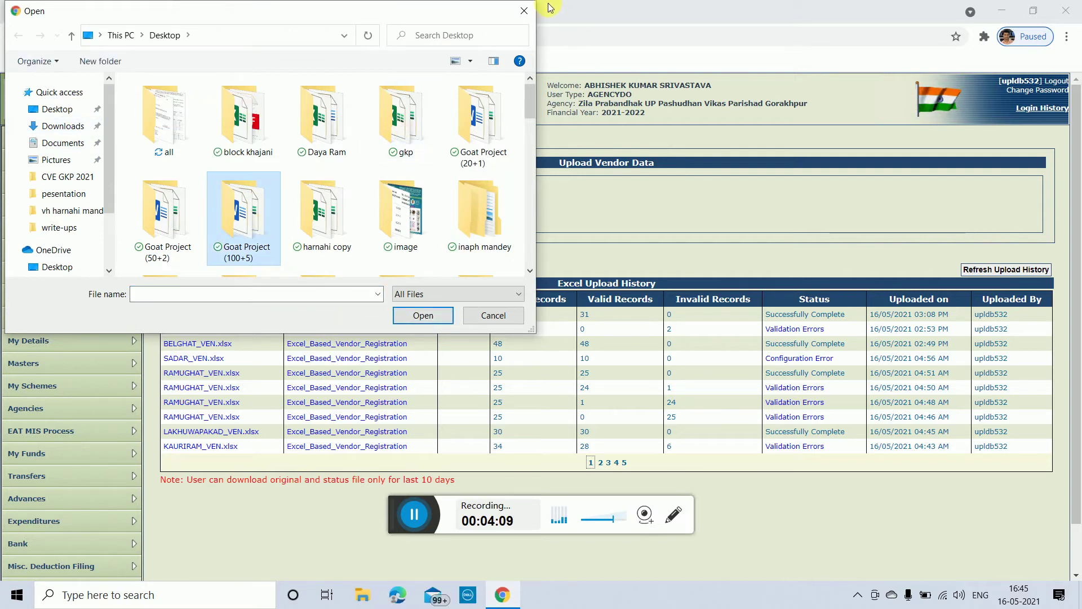
{"action": "left_click", "coordinate": [524, 11]}
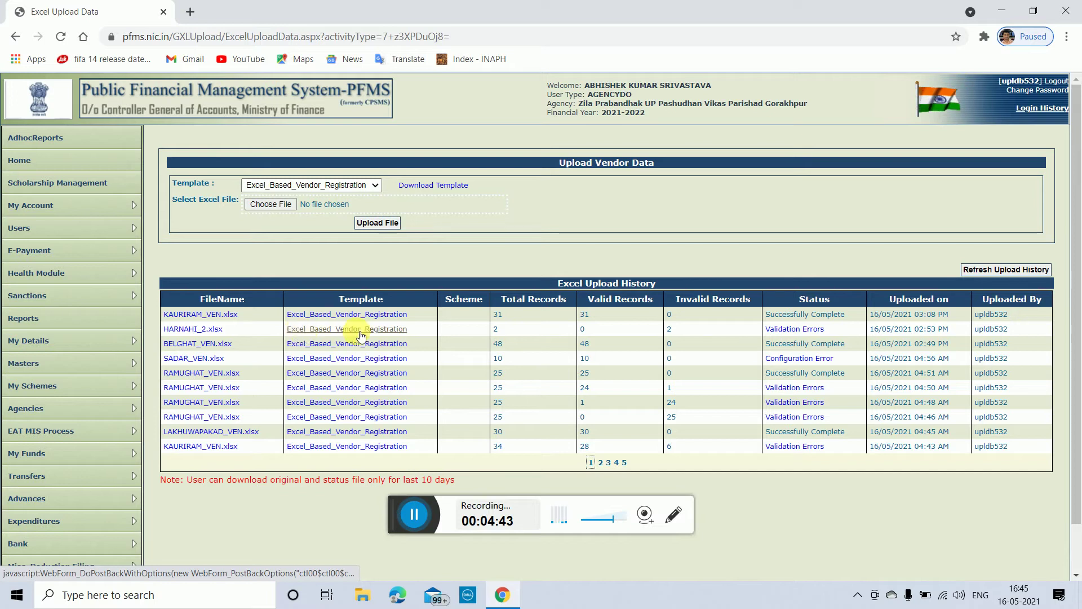
Download and open the validation error status file for the HARNAHI_2.xlsx upload
{"action": "left_click", "coordinate": [808, 335]}
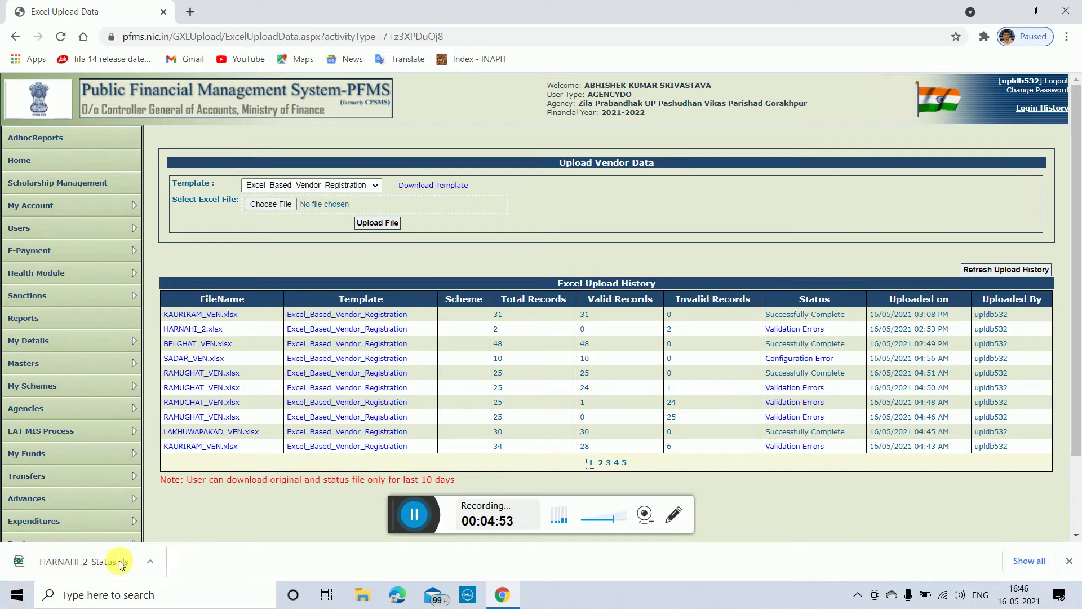
{"action": "left_click", "coordinate": [62, 566]}
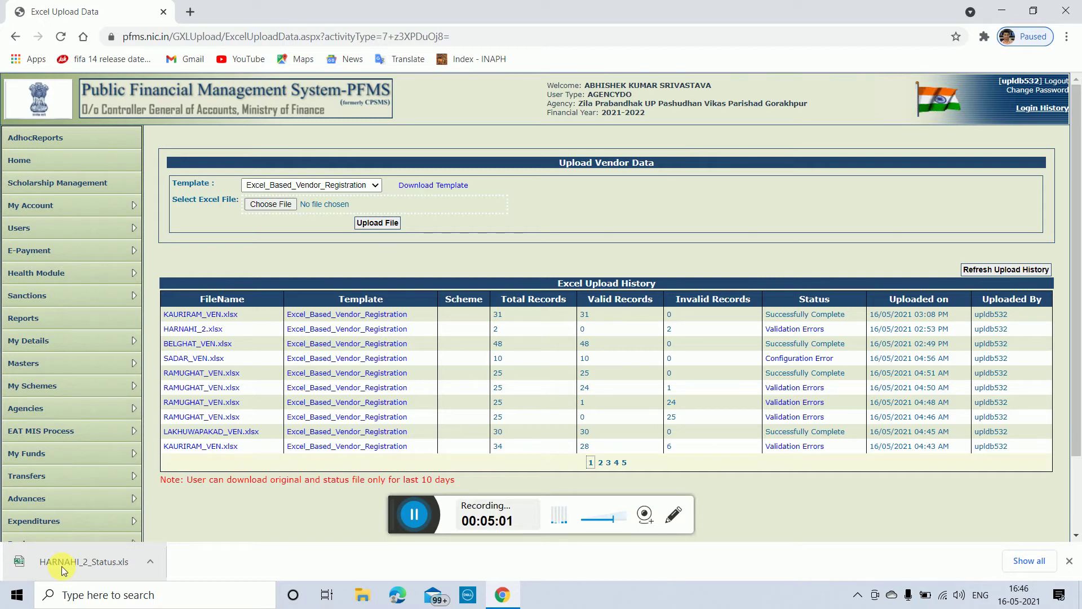
{"action": "left_click", "coordinate": [62, 566]}
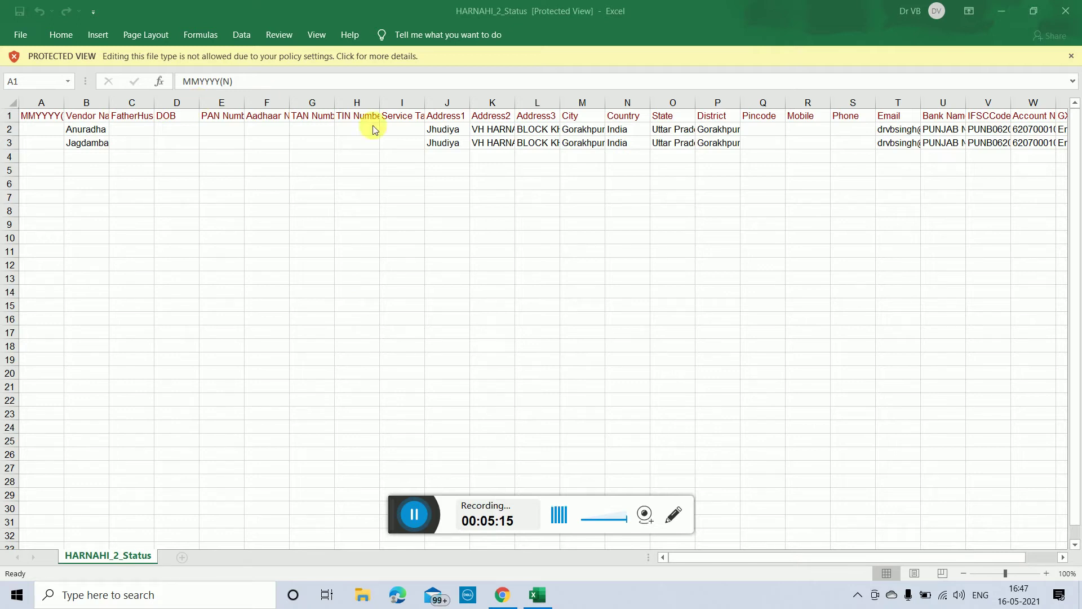
Narrow the sparse columns of the HARNAHI_2 status sheet to read GXLStatus and GXLRemarks, and return to the PFMS upload page in Chrome
{"action": "left_click", "coordinate": [809, 559]}
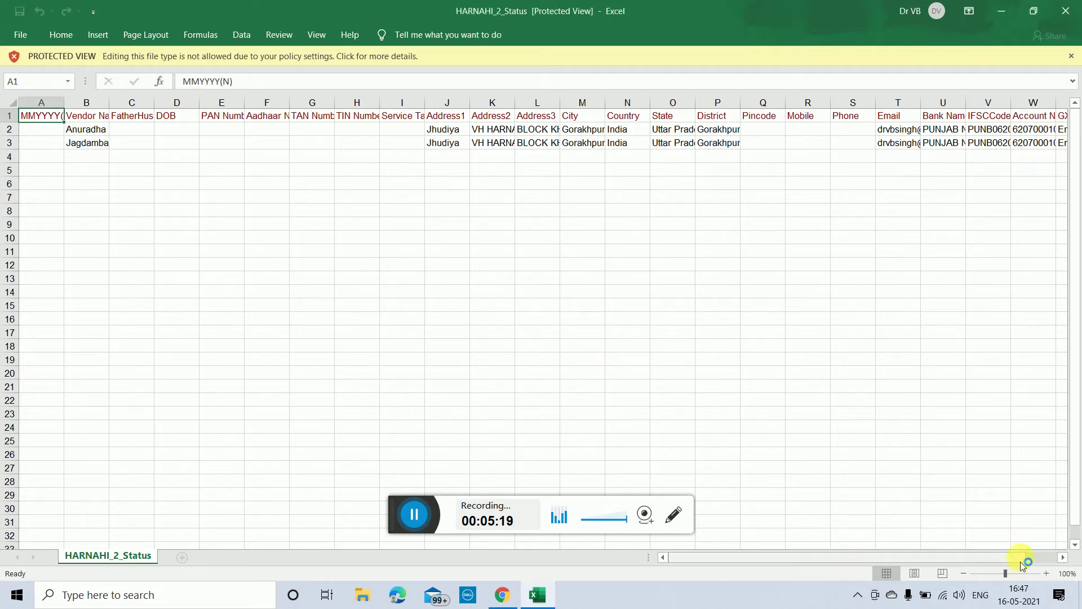
{"action": "left_click_drag", "start_coordinate": [1021, 561], "coordinate": [1070, 560]}
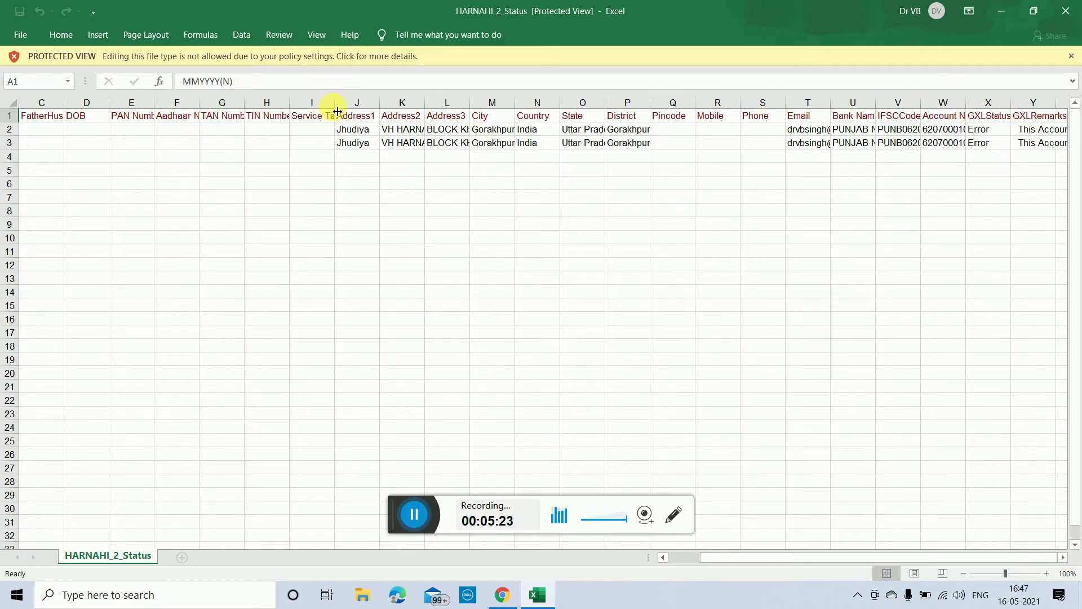
{"action": "left_click_drag", "start_coordinate": [340, 108], "coordinate": [326, 108]}
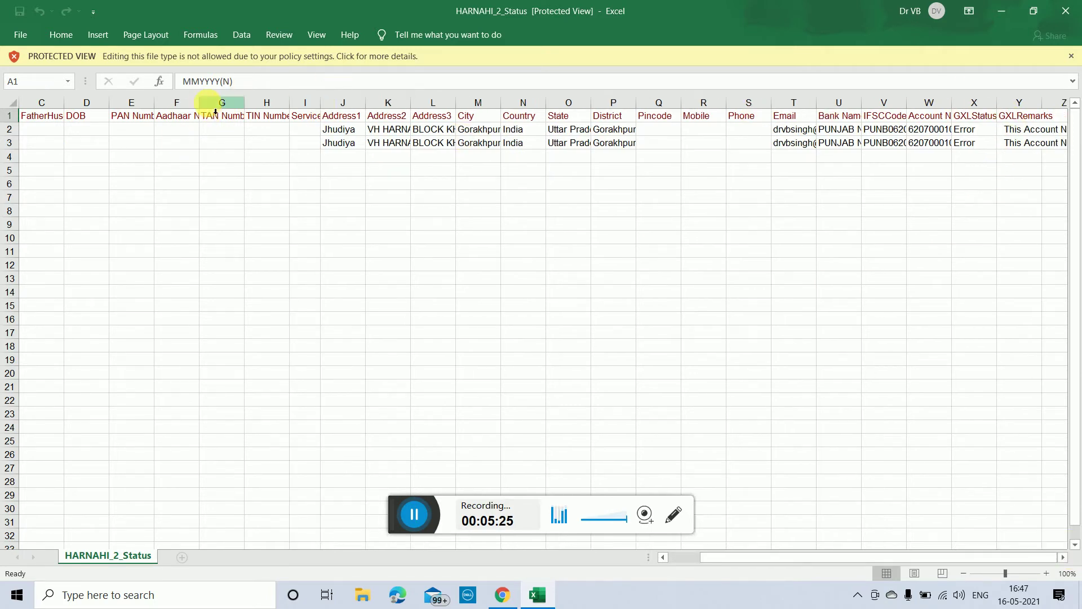
{"action": "left_click_drag", "start_coordinate": [204, 110], "coordinate": [188, 110]}
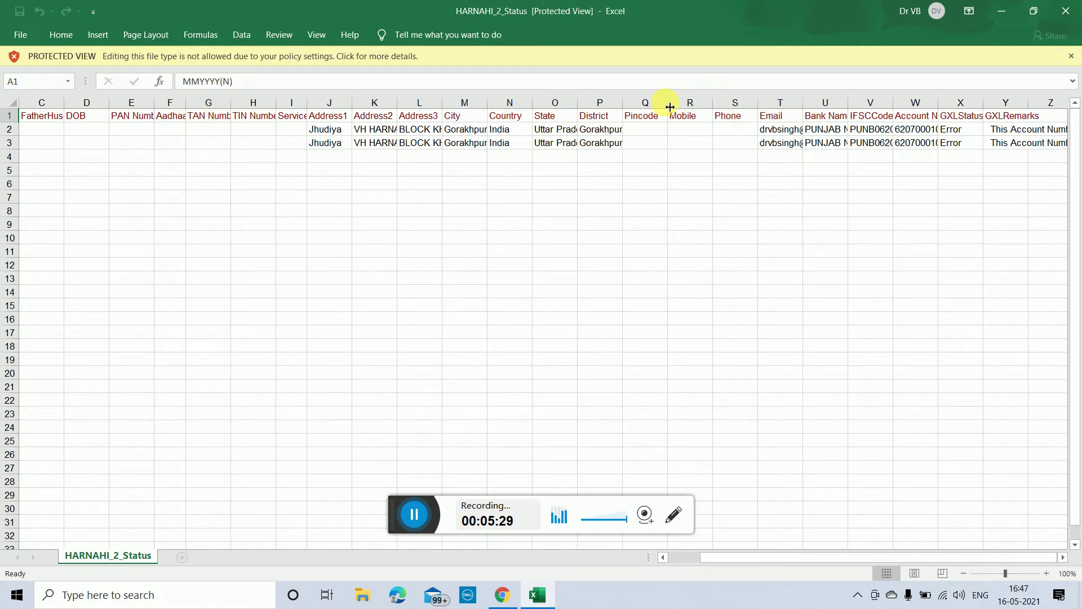
{"action": "left_click_drag", "start_coordinate": [667, 106], "coordinate": [701, 112]}
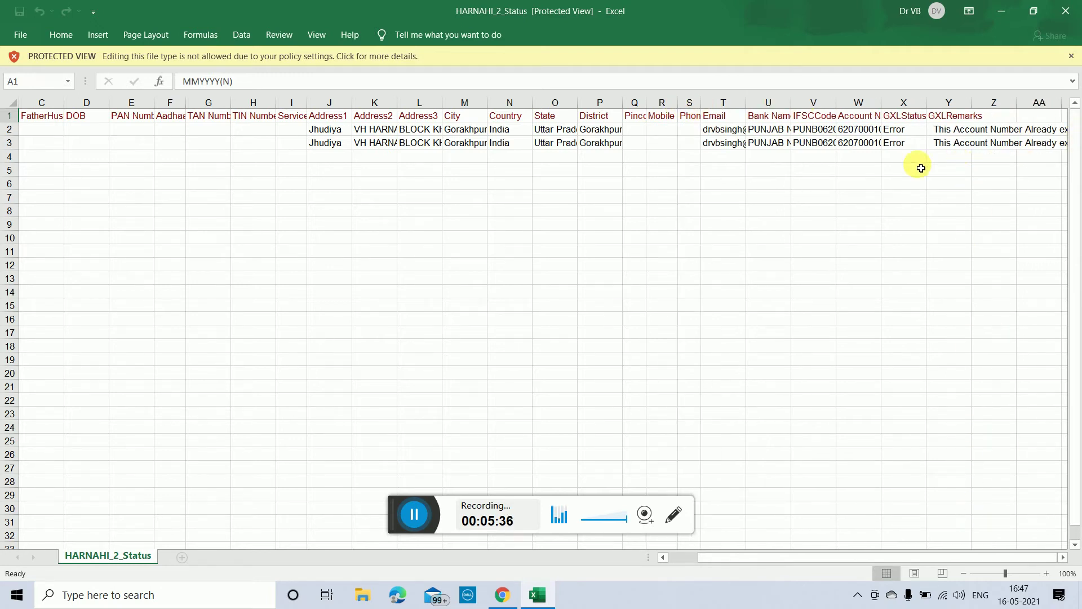
{"action": "left_click_drag", "start_coordinate": [115, 111], "coordinate": [94, 110]}
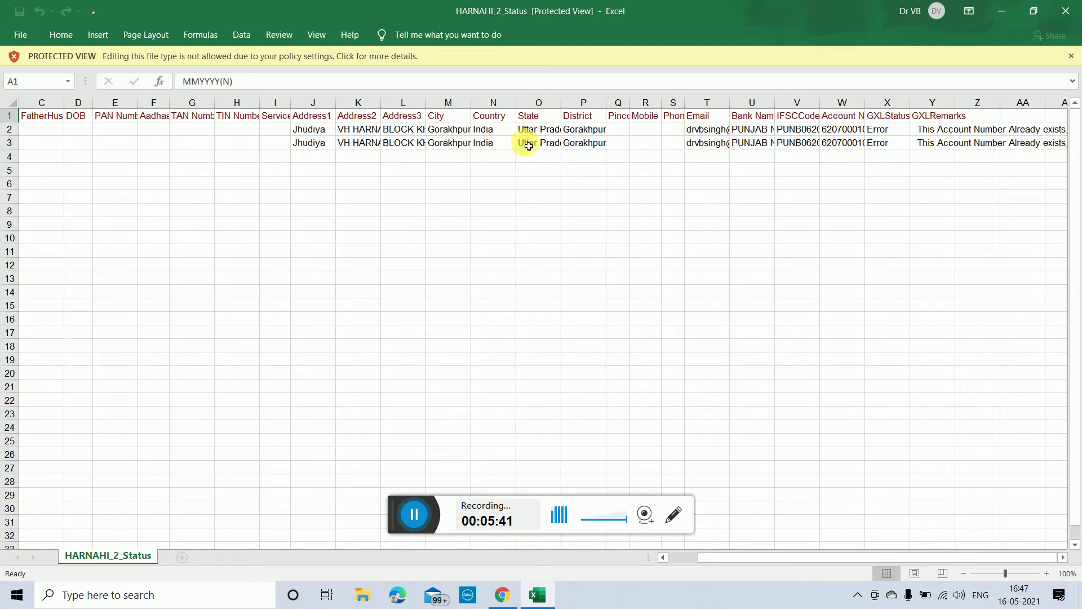
{"action": "left_click", "coordinate": [1069, 14]}
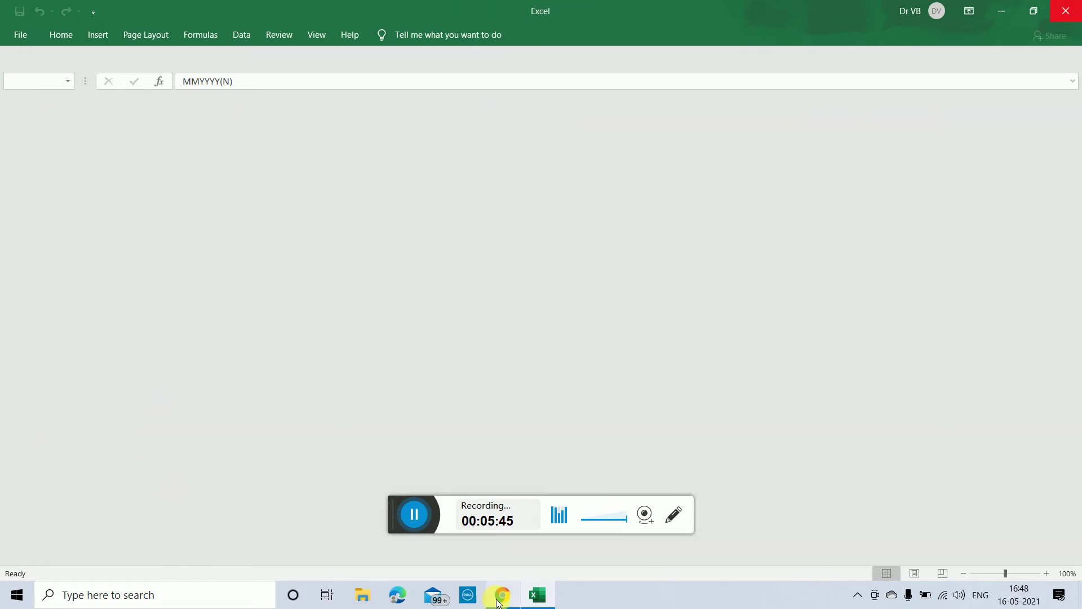
{"action": "left_click", "coordinate": [503, 599]}
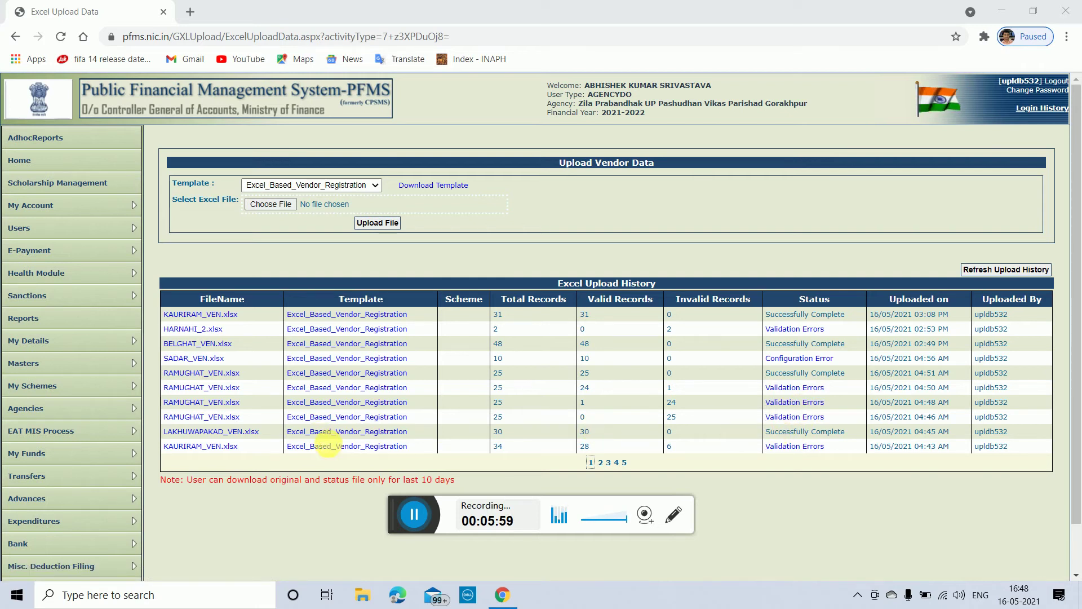
Open the validation error status file for the oldest listed KAURIRAM_VEN.xlsx upload and narrow the Phone and Service Tax columns to examine its GXLRemarks
{"action": "left_click", "coordinate": [801, 450]}
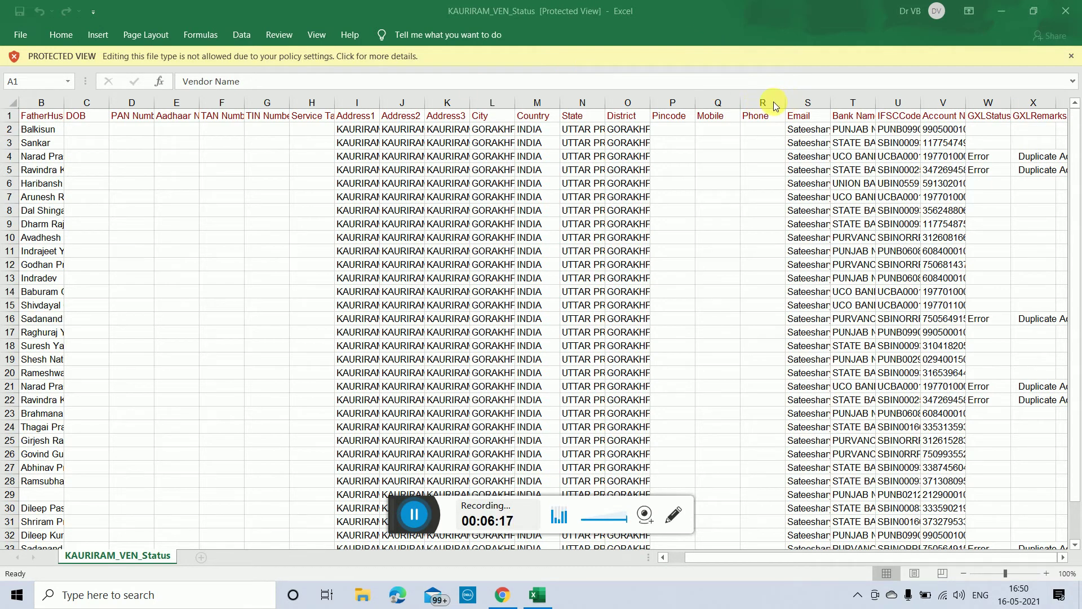
{"action": "left_click_drag", "start_coordinate": [785, 105], "coordinate": [767, 110]}
{"action": "left_click_drag", "start_coordinate": [335, 105], "coordinate": [312, 108]}
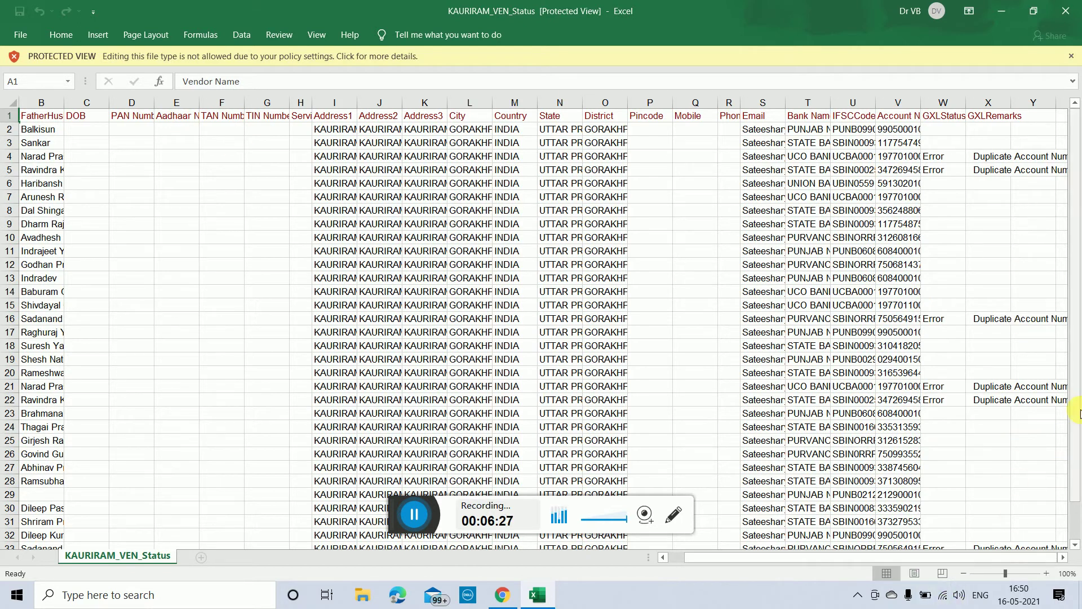
{"action": "scroll", "coordinate": [1074, 378], "scroll_direction": "down", "scroll_amount": 1}
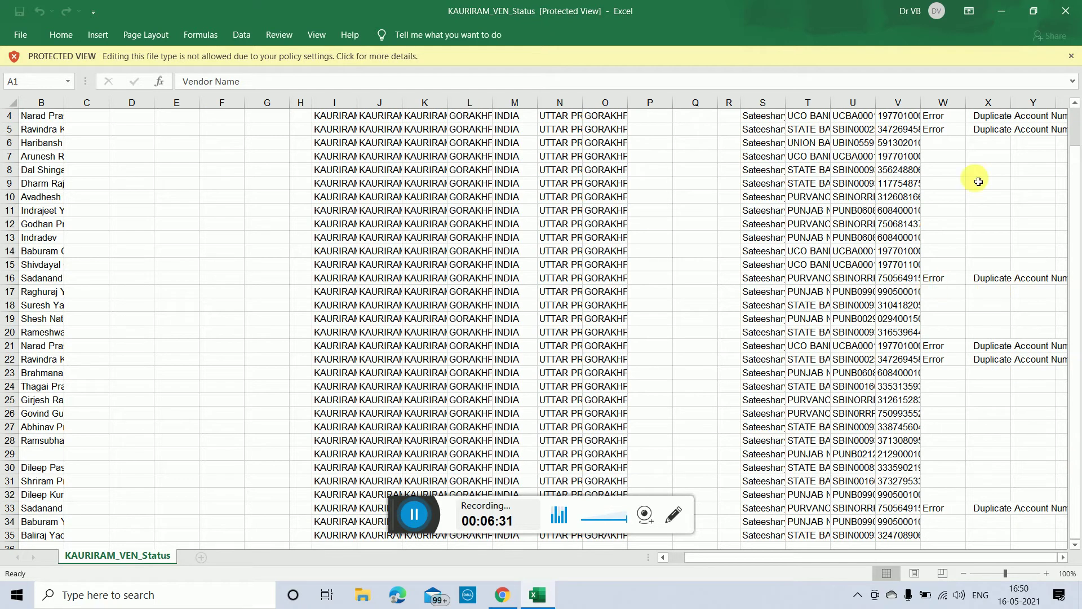
{"action": "scroll", "coordinate": [1066, 164], "scroll_direction": "up", "scroll_amount": 1}
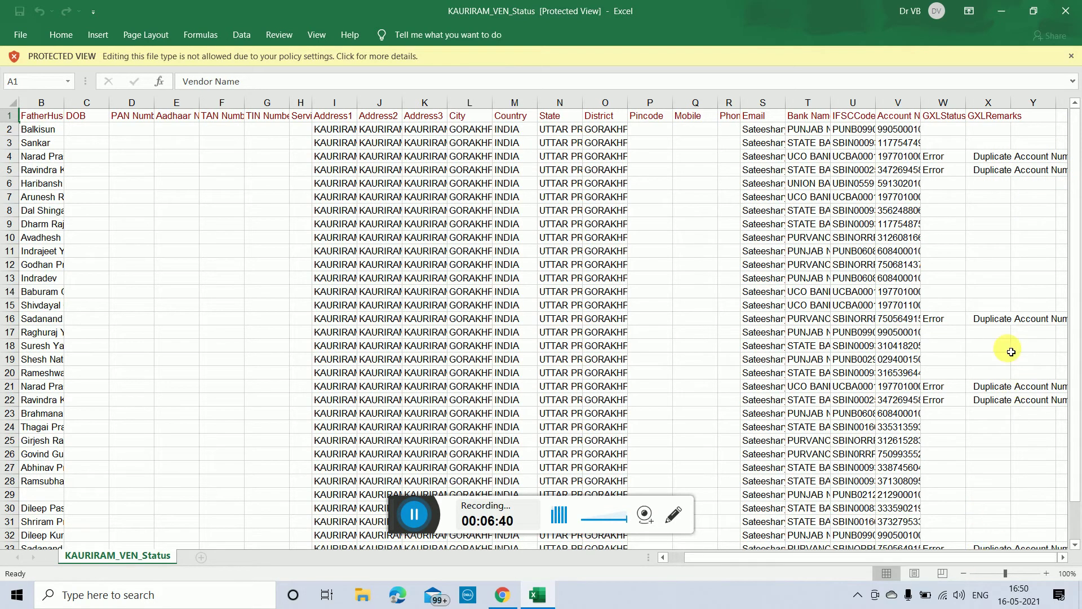
{"action": "scroll", "coordinate": [1010, 351], "scroll_direction": "down", "scroll_amount": 2}
{"action": "scroll", "coordinate": [1010, 351], "scroll_direction": "up", "scroll_amount": 2}
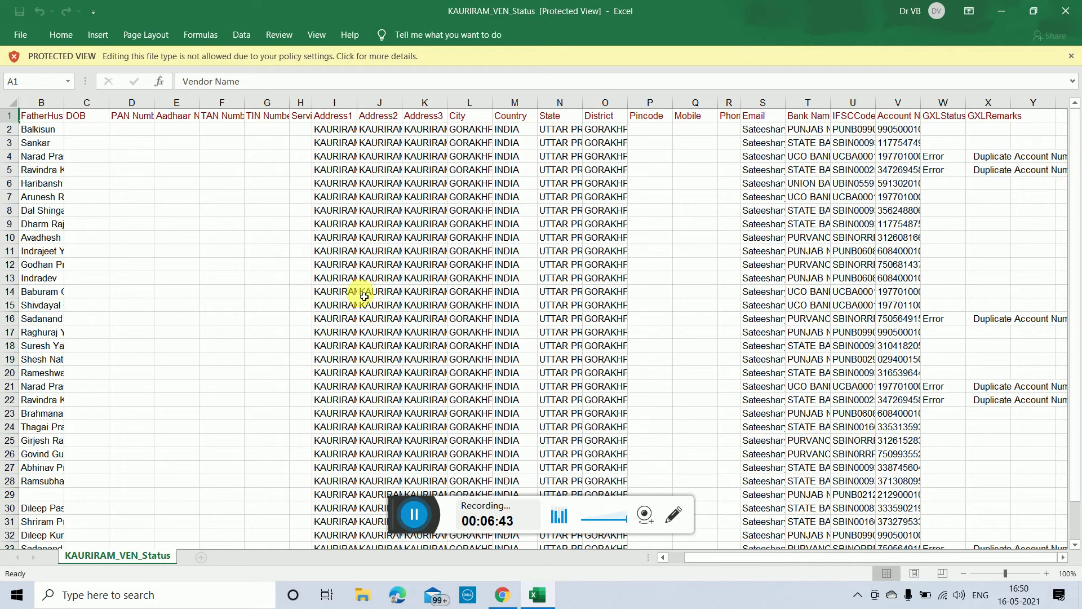
Close the KAURIRAM_VEN status workbook and open the Scheme Bulk Customization management page in PFMS
{"action": "left_click", "coordinate": [1067, 12]}
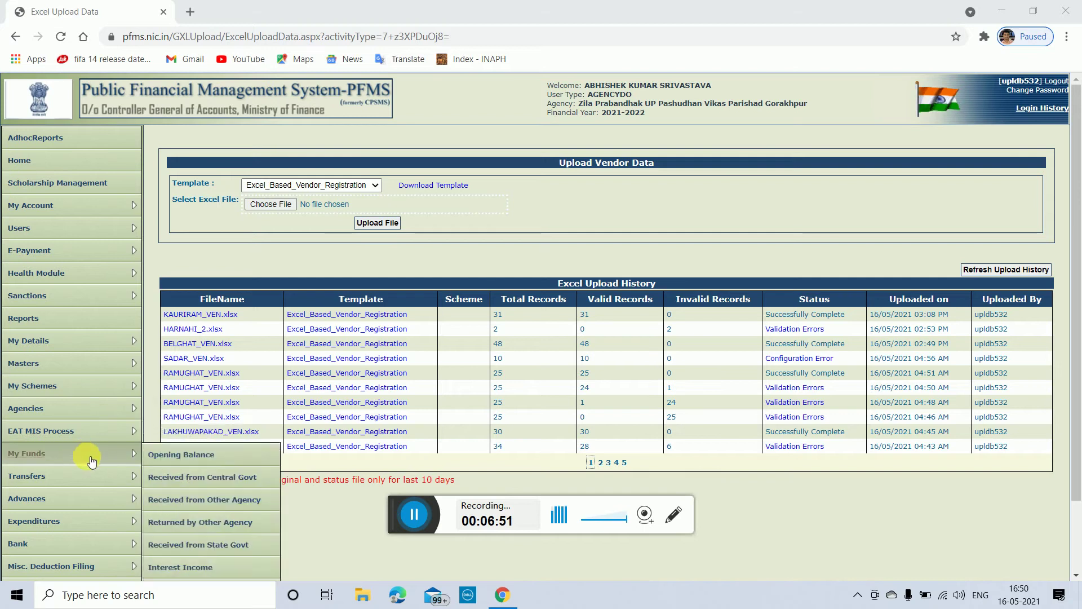
{"action": "mouse_move", "coordinate": [78, 364]}
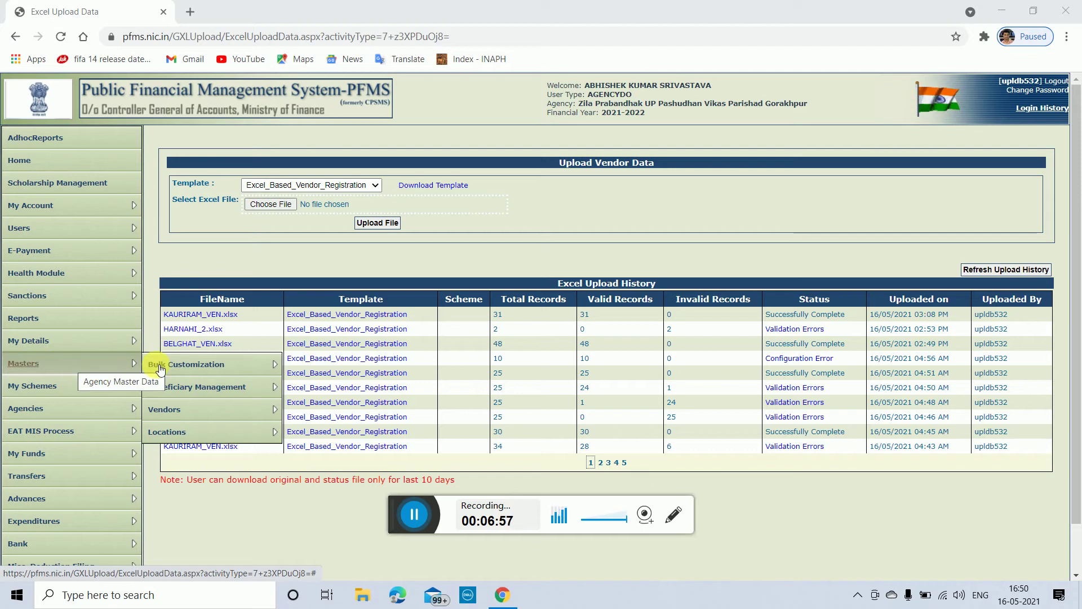
{"action": "mouse_move", "coordinate": [248, 365]}
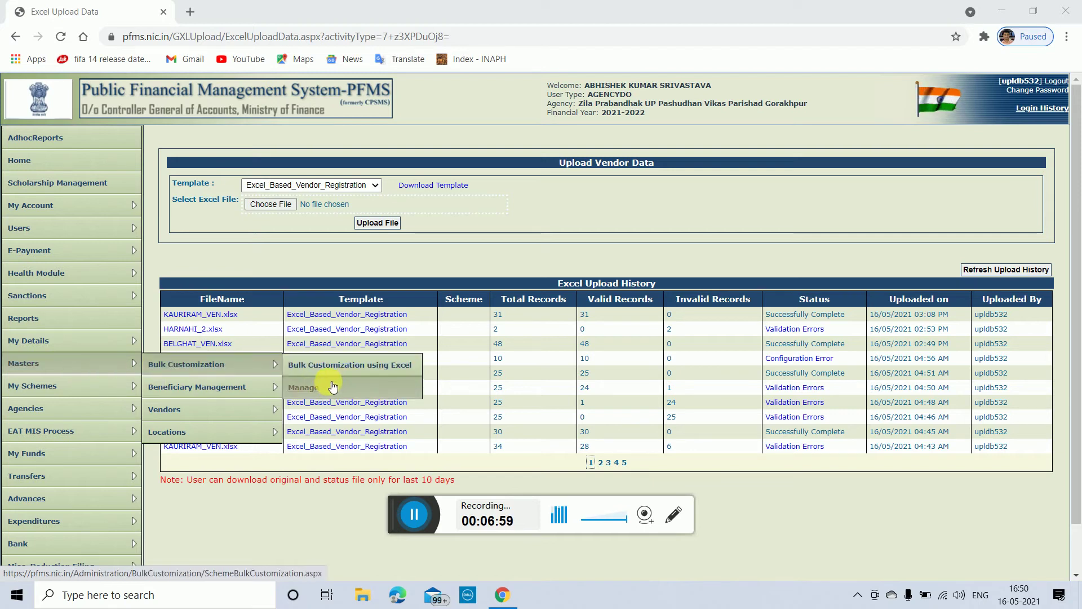
{"action": "left_click", "coordinate": [304, 387]}
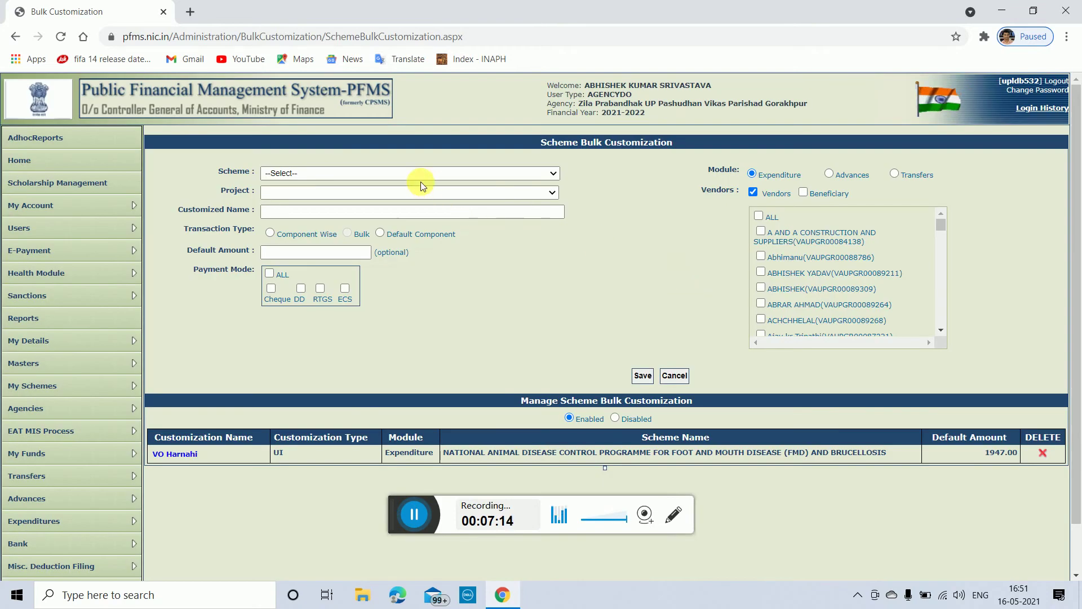
Select scheme 3743, National Animal Disease Control Programme, and enter "vh harnisgo" as the customized name
{"action": "left_click", "coordinate": [499, 172]}
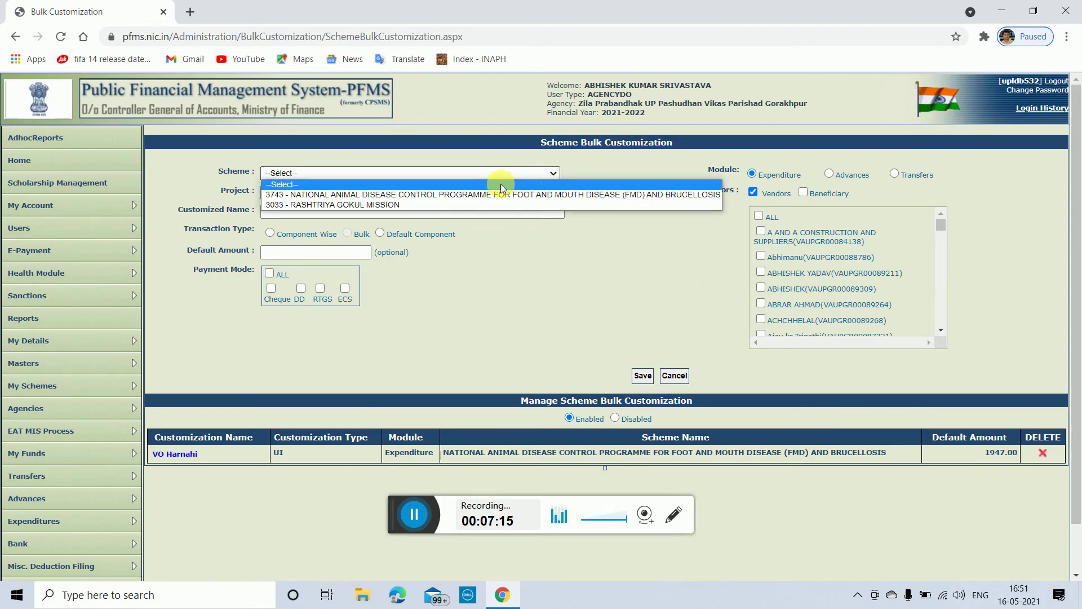
{"action": "left_click", "coordinate": [454, 194]}
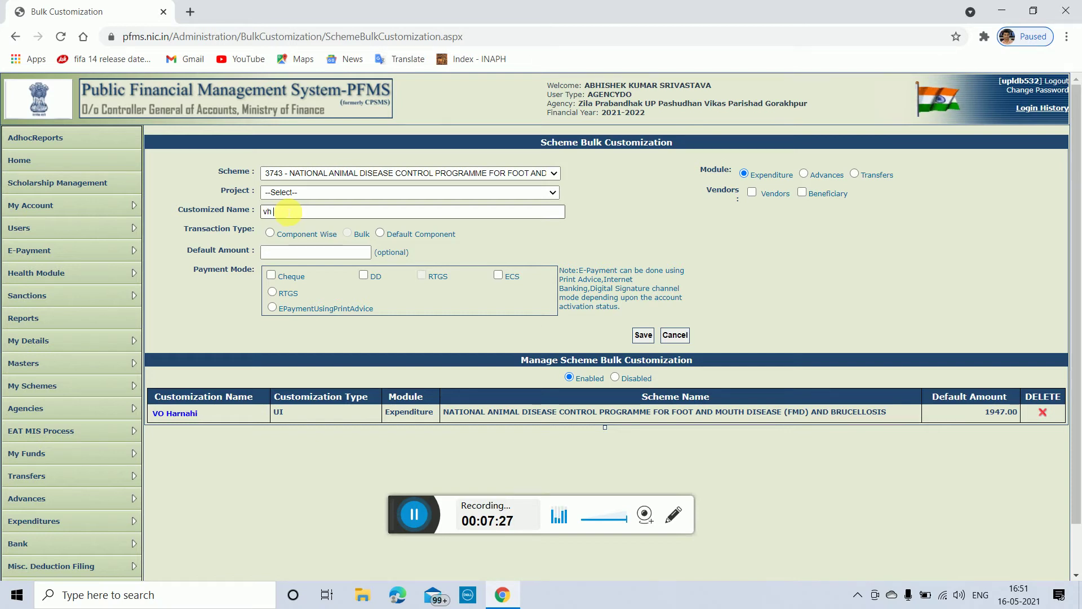
{"action": "type", "text": "arni"}
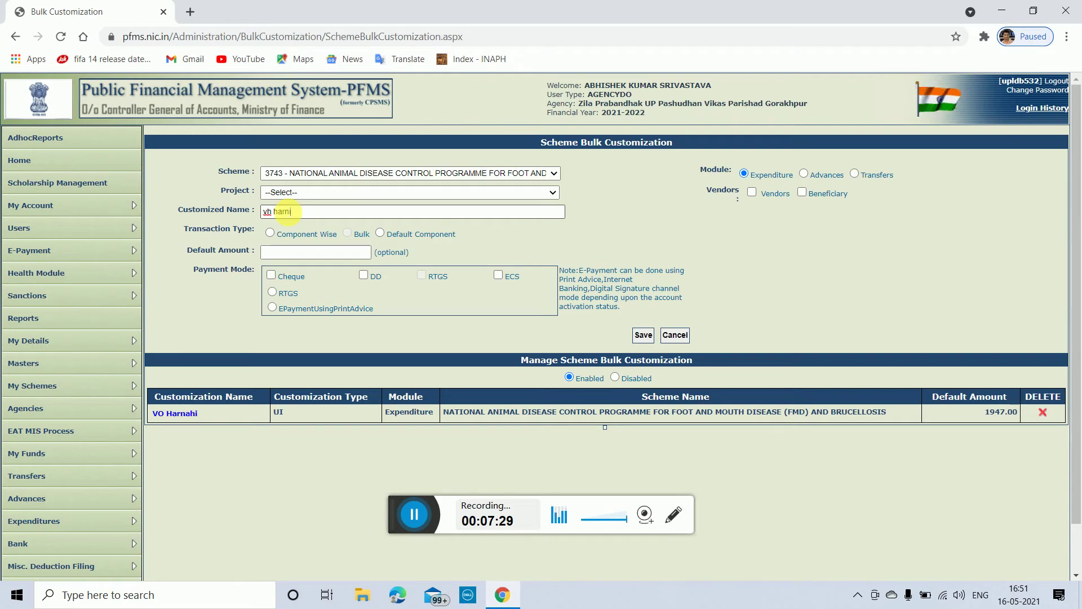
{"action": "type", "text": "sj"}
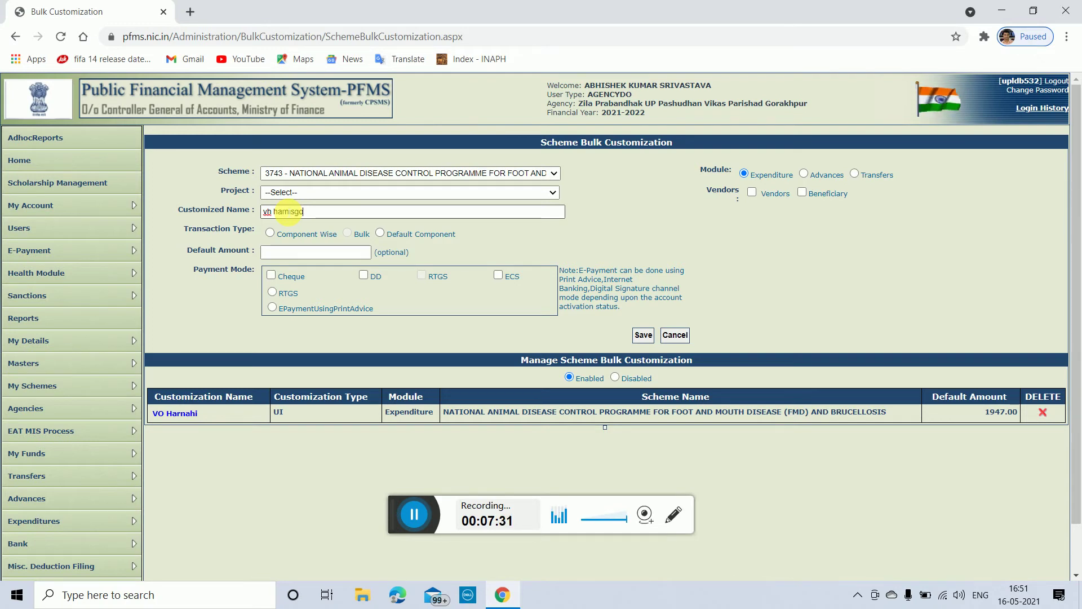
Set the transaction type to Component Wise with [A]Foot and Mouth Disease, and choose EPaymentUsingPrintAdvice as the payment mode
{"action": "left_click", "coordinate": [273, 232]}
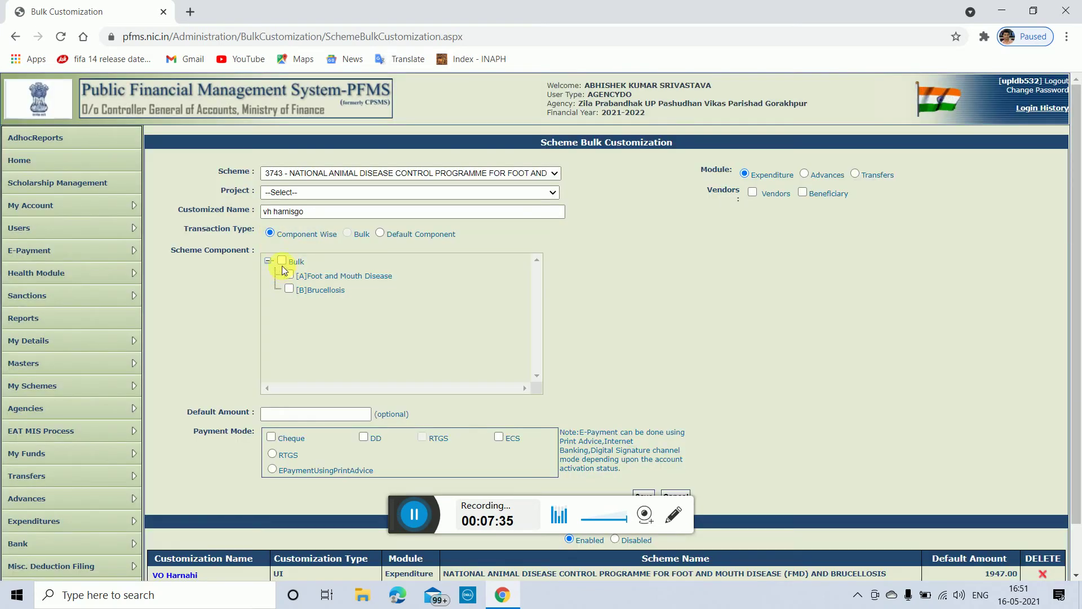
{"action": "left_click", "coordinate": [289, 275]}
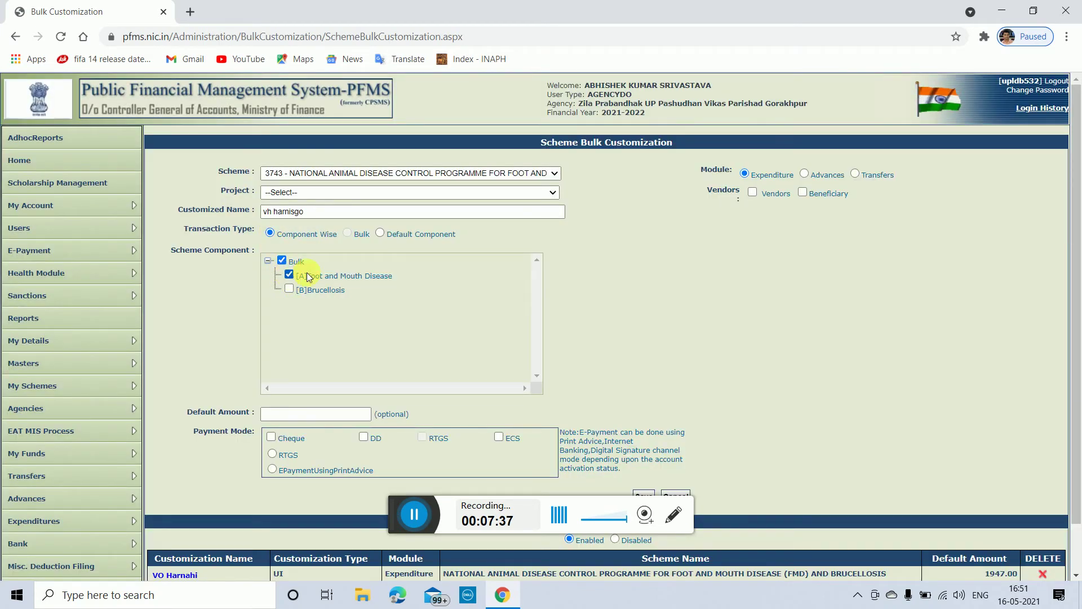
{"action": "scroll", "coordinate": [458, 355], "scroll_direction": "down", "scroll_amount": 1}
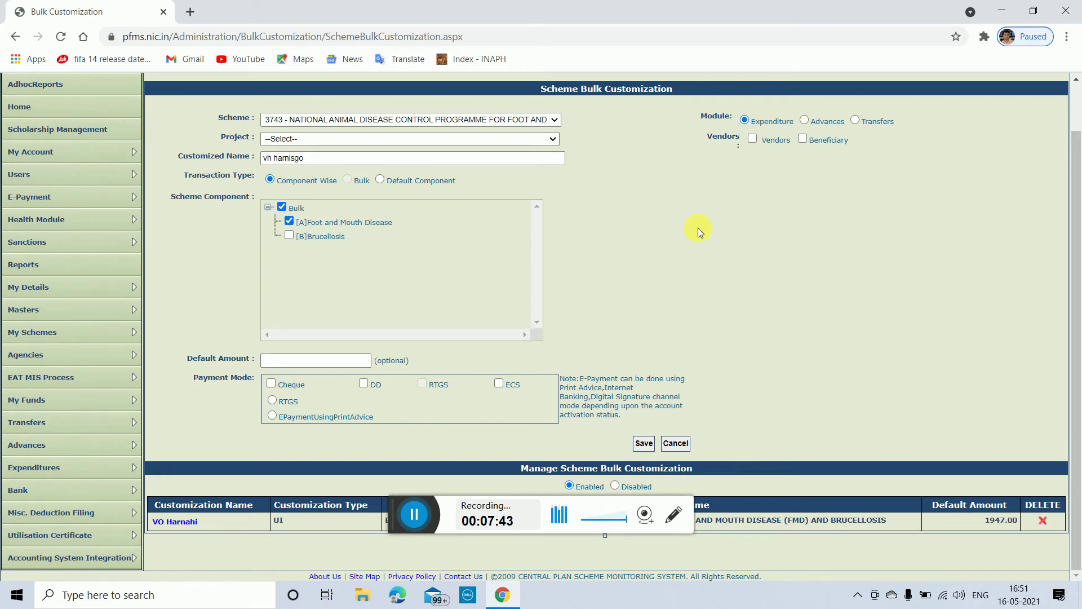
{"action": "left_click", "coordinate": [330, 360]}
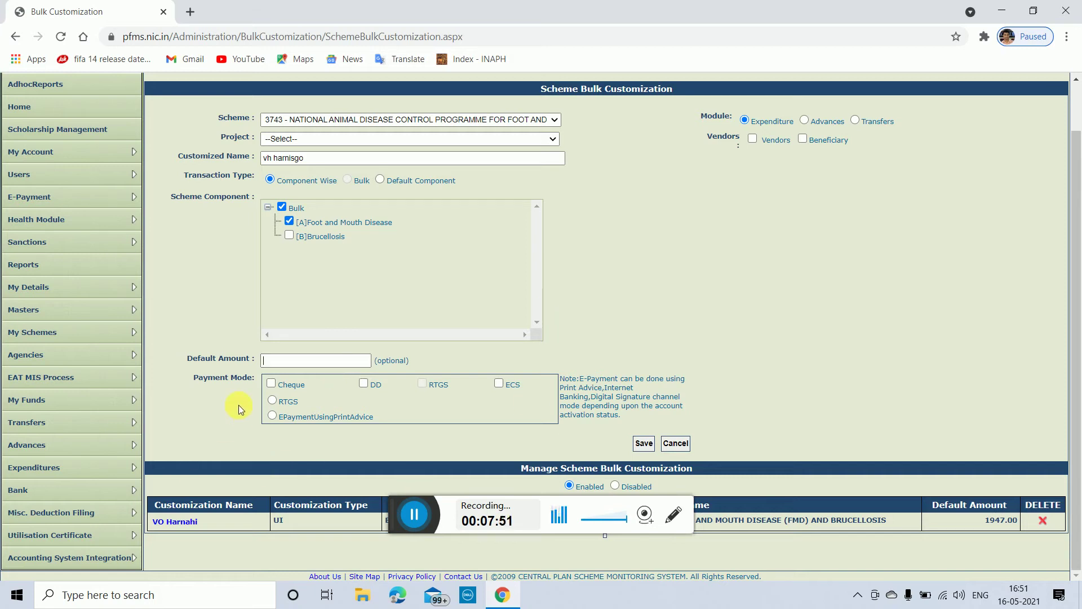
{"action": "left_click", "coordinate": [273, 417]}
Include vendors in the customization, select four individual vendors from the list, and save the record
{"action": "left_click", "coordinate": [753, 139]}
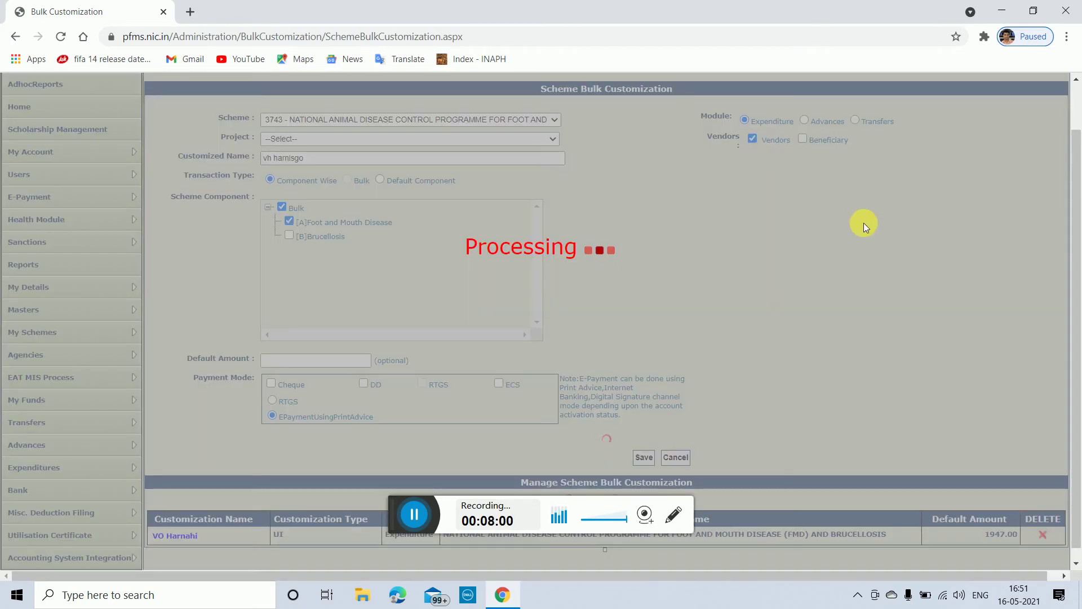
{"action": "scroll", "coordinate": [789, 218], "scroll_direction": "down", "scroll_amount": 3}
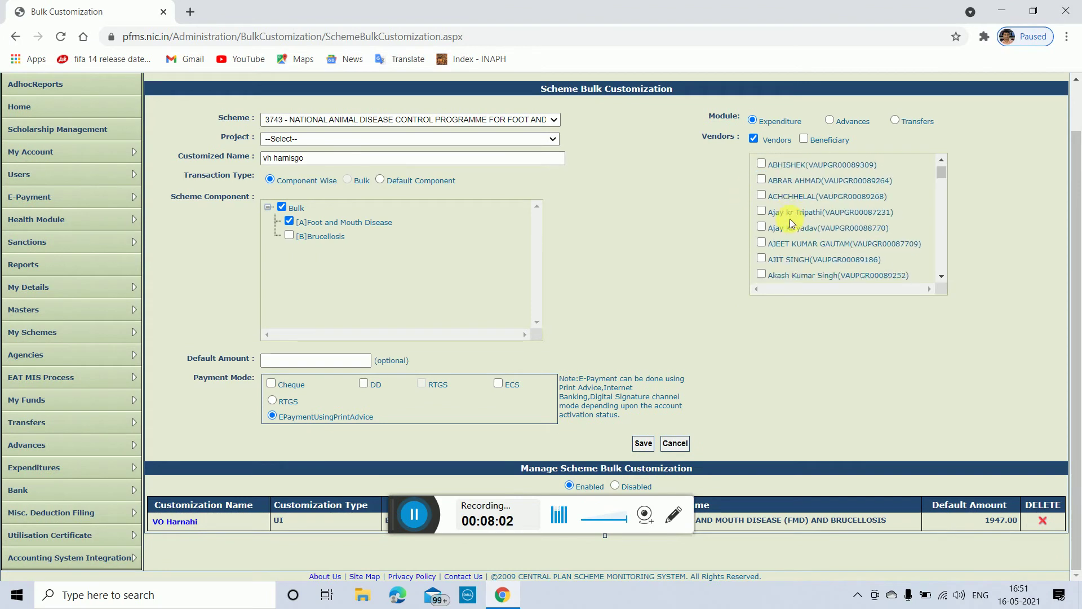
{"action": "left_click", "coordinate": [761, 228]}
{"action": "scroll", "coordinate": [778, 242], "scroll_direction": "down", "scroll_amount": 3}
{"action": "scroll", "coordinate": [769, 240], "scroll_direction": "down", "scroll_amount": 3}
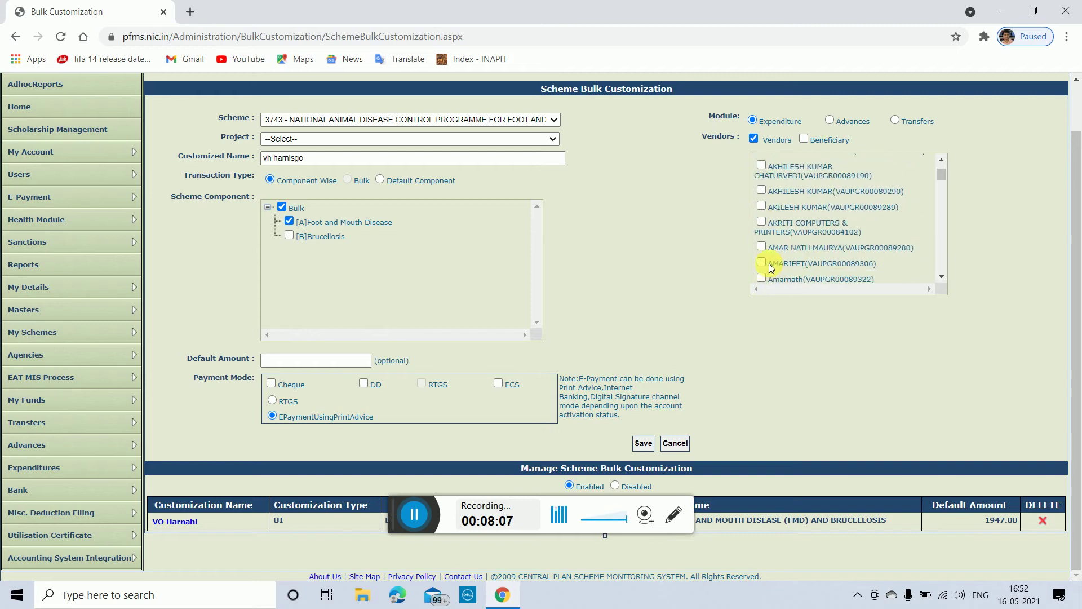
{"action": "left_click", "coordinate": [761, 189]}
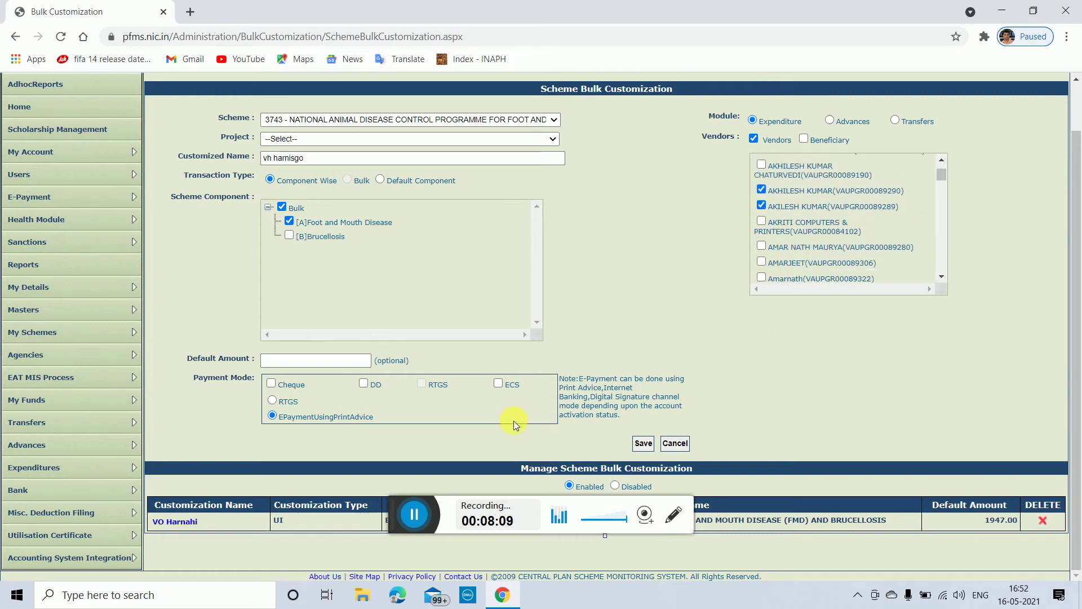
{"action": "left_click", "coordinate": [638, 442]}
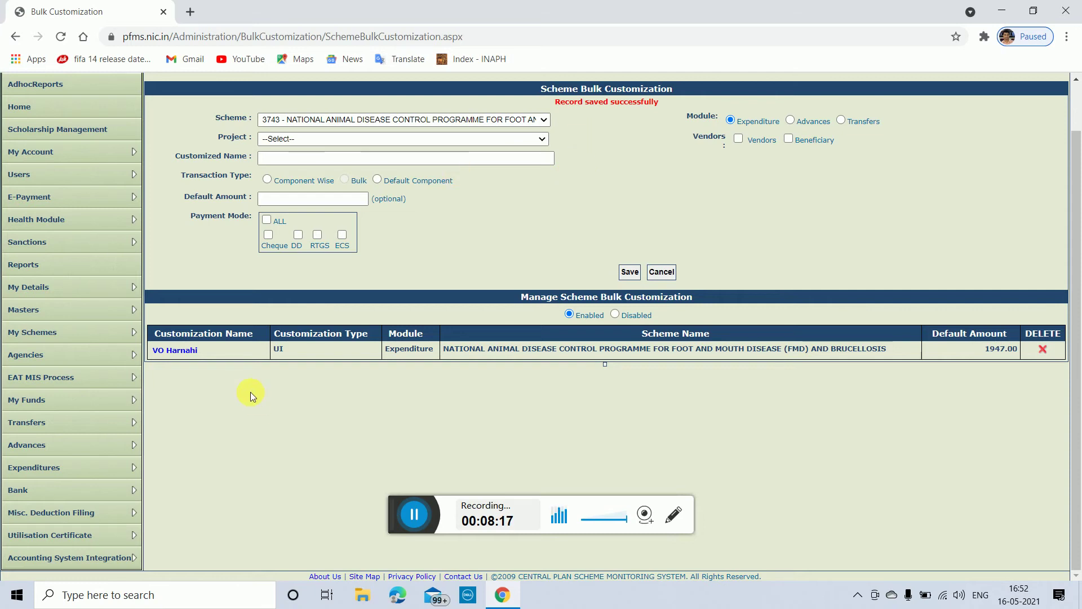
Reopen the Scheme Bulk Customization page to check its list for the saved vh harnisgo customization
{"action": "left_click", "coordinate": [414, 513]}
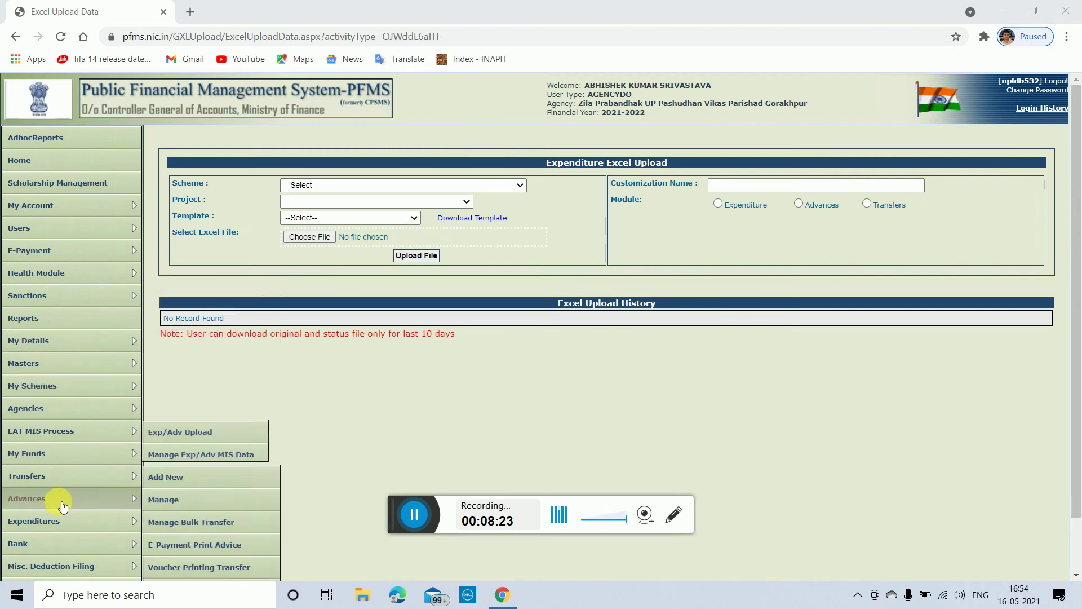
{"action": "mouse_move", "coordinate": [85, 485]}
{"action": "mouse_move", "coordinate": [93, 363]}
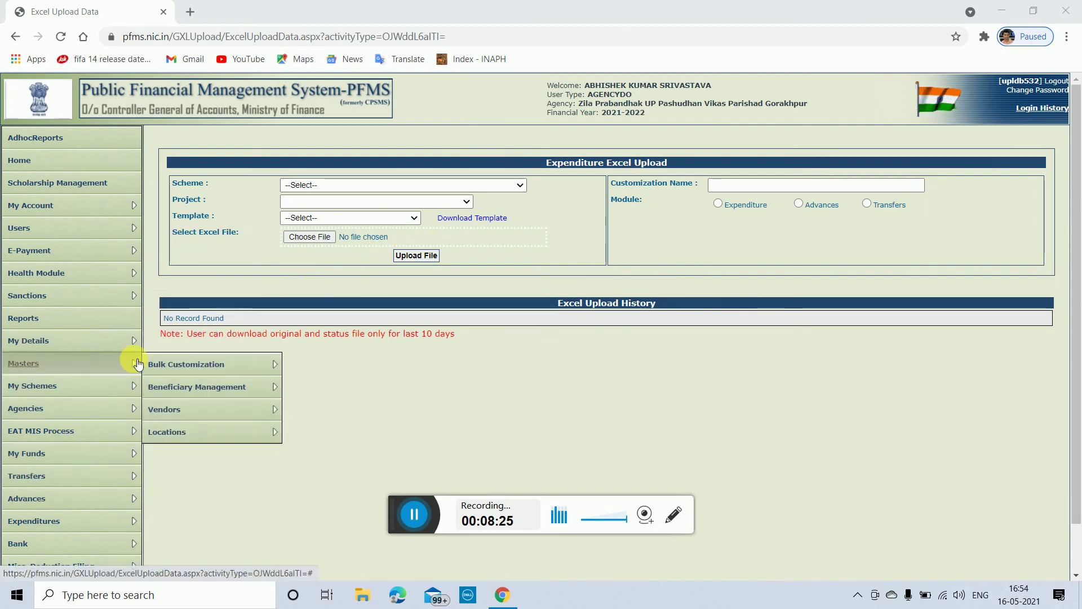
{"action": "mouse_move", "coordinate": [268, 365]}
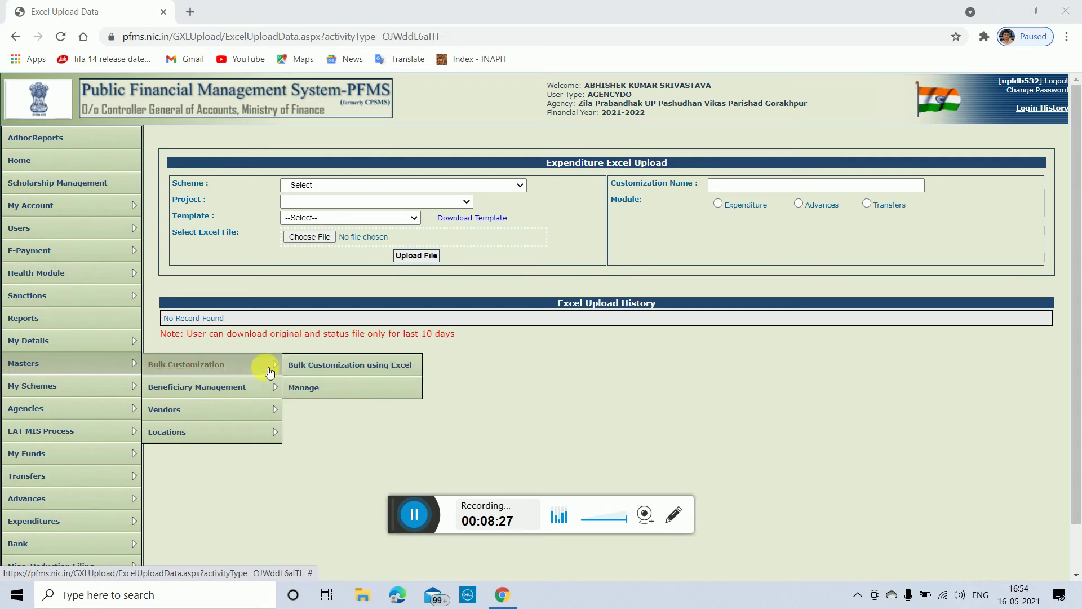
{"action": "left_click", "coordinate": [320, 385]}
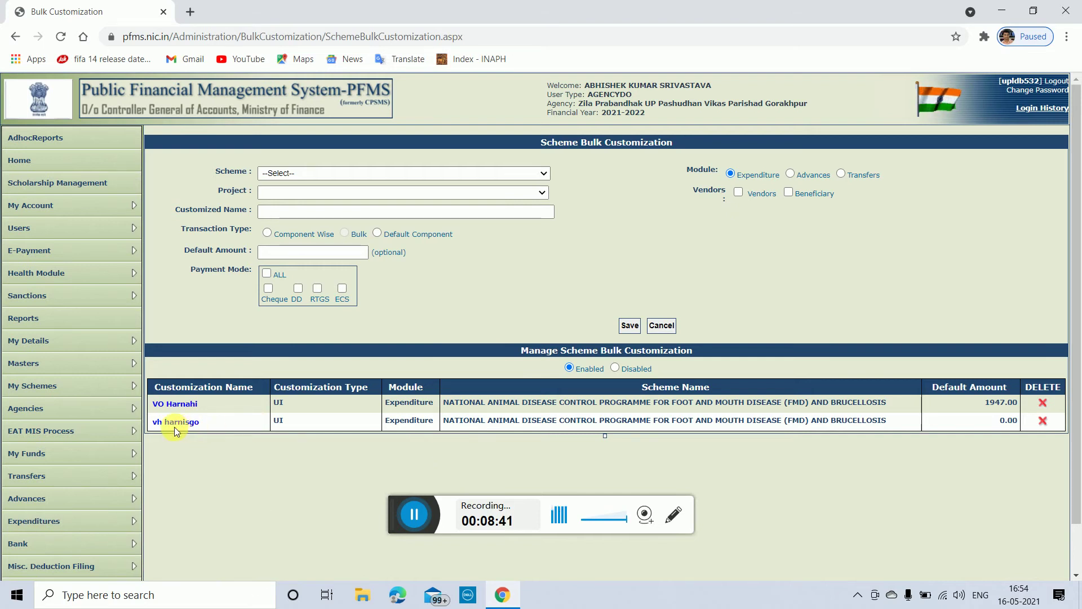
Start a new expenditure and select scheme 3743, National Animal Disease Control Programme
{"action": "mouse_move", "coordinate": [26, 520]}
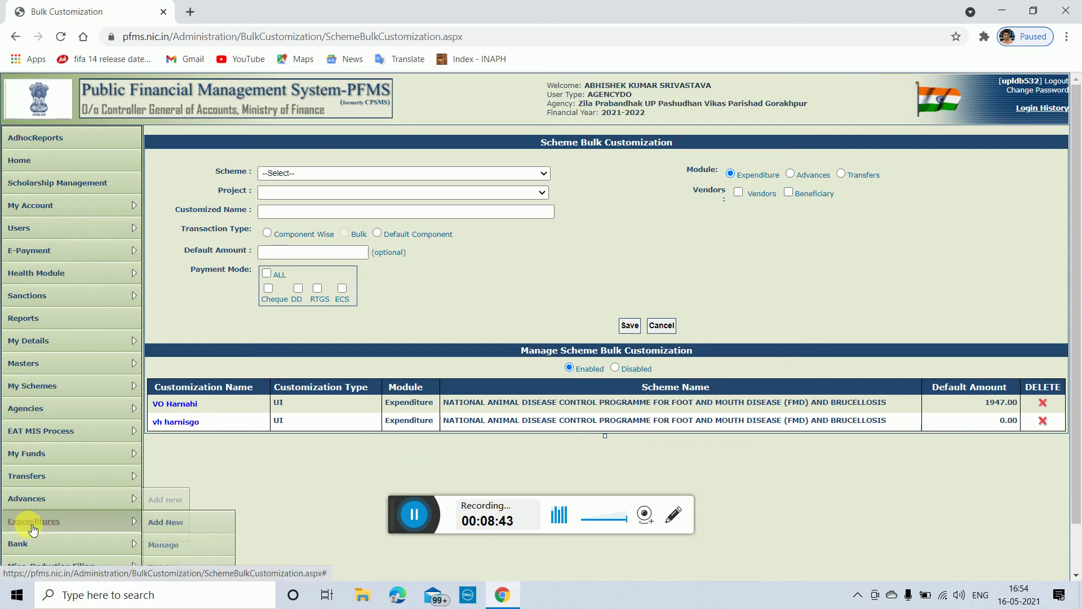
{"action": "scroll", "coordinate": [307, 482], "scroll_direction": "down", "scroll_amount": 1}
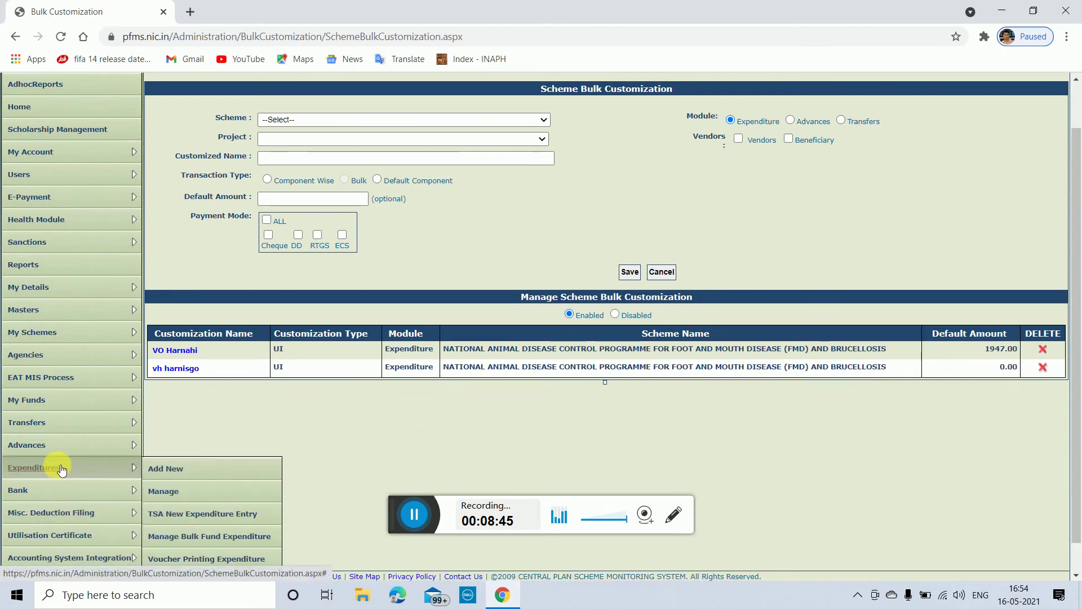
{"action": "left_click", "coordinate": [179, 470]}
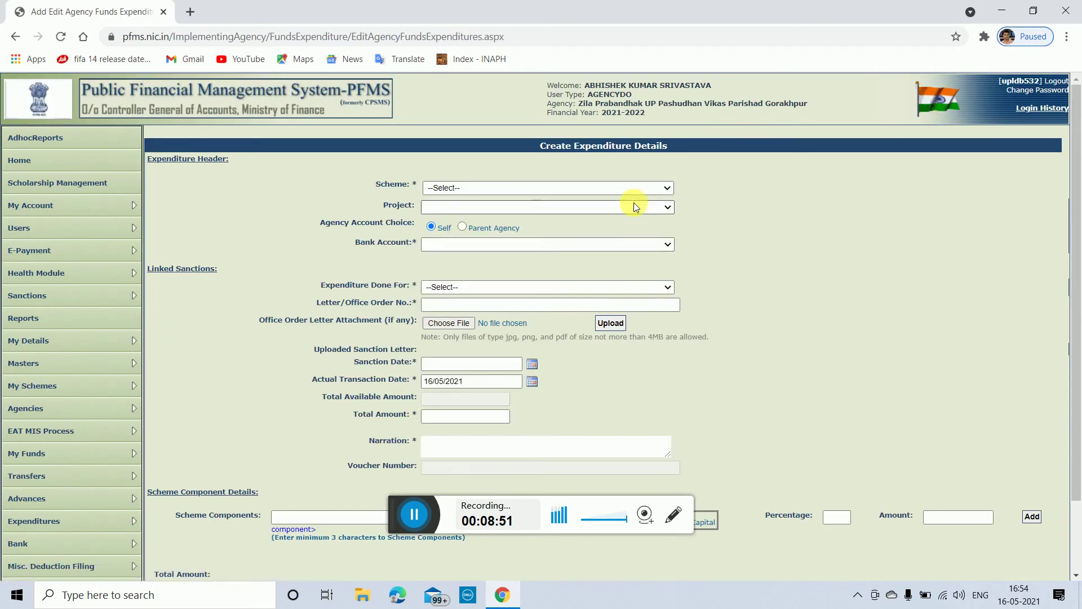
{"action": "left_click", "coordinate": [667, 188]}
{"action": "left_click", "coordinate": [663, 204]}
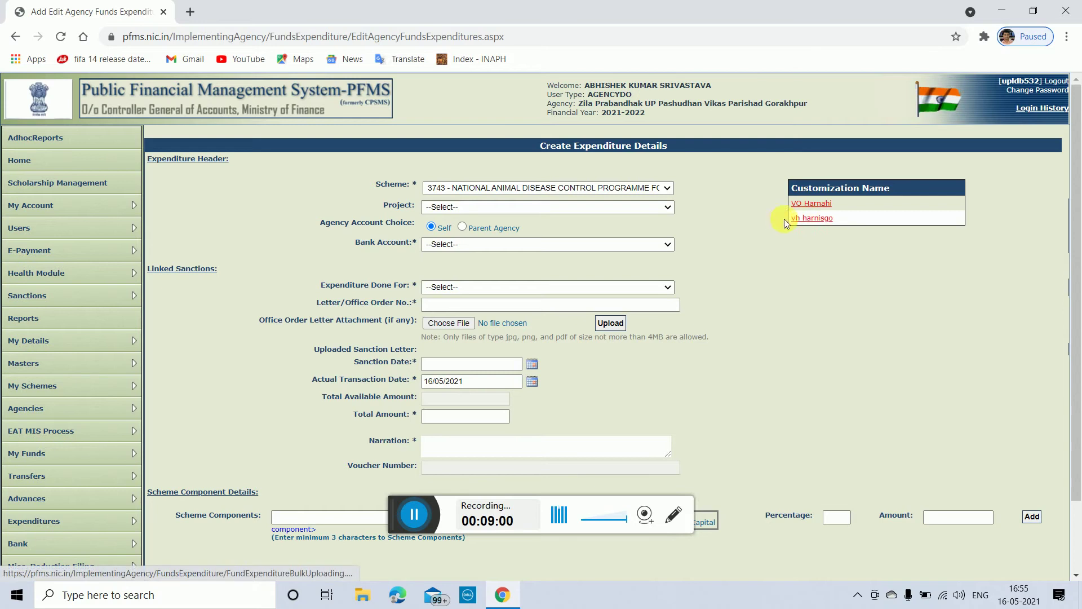
Open the vh harnisgo customization for bulk expenditure and select the agency's bank account
{"action": "left_click", "coordinate": [817, 222]}
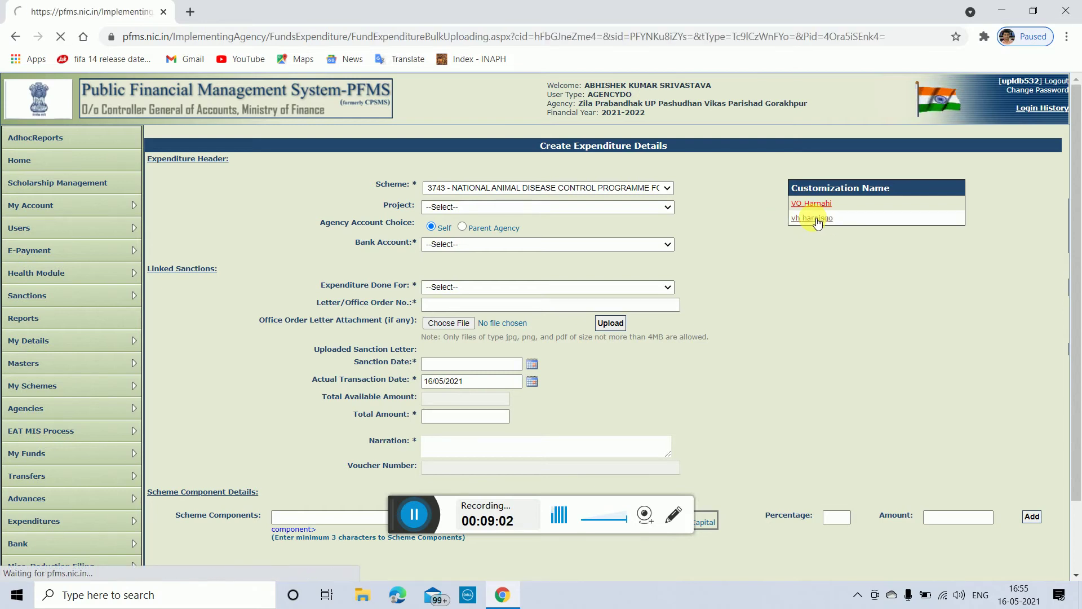
{"action": "scroll", "coordinate": [825, 350], "scroll_direction": "down", "scroll_amount": 5}
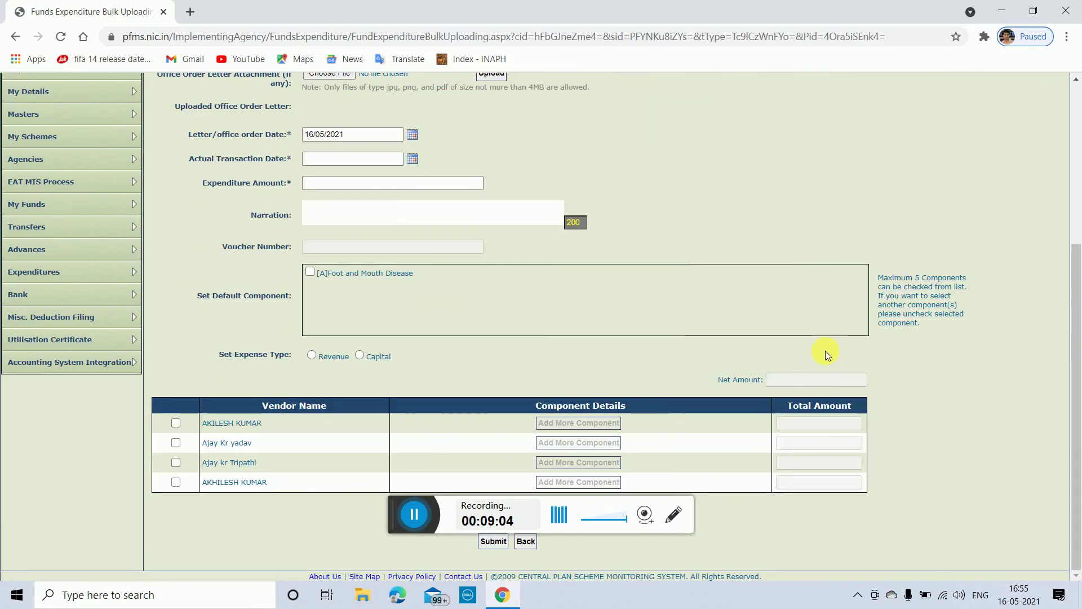
{"action": "scroll", "coordinate": [956, 146], "scroll_direction": "up", "scroll_amount": 3}
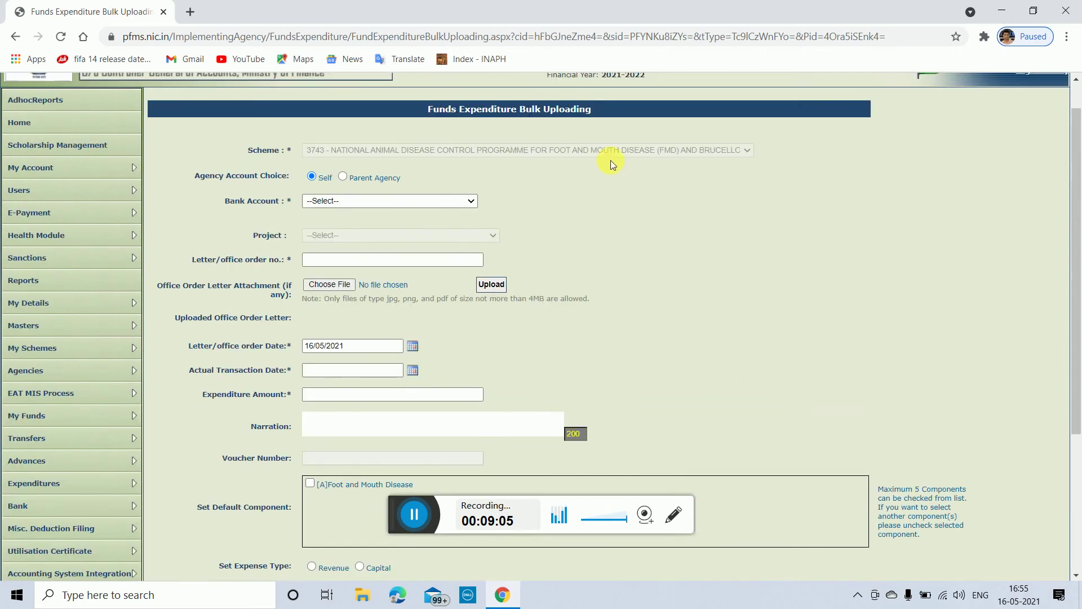
{"action": "left_click", "coordinate": [357, 201]}
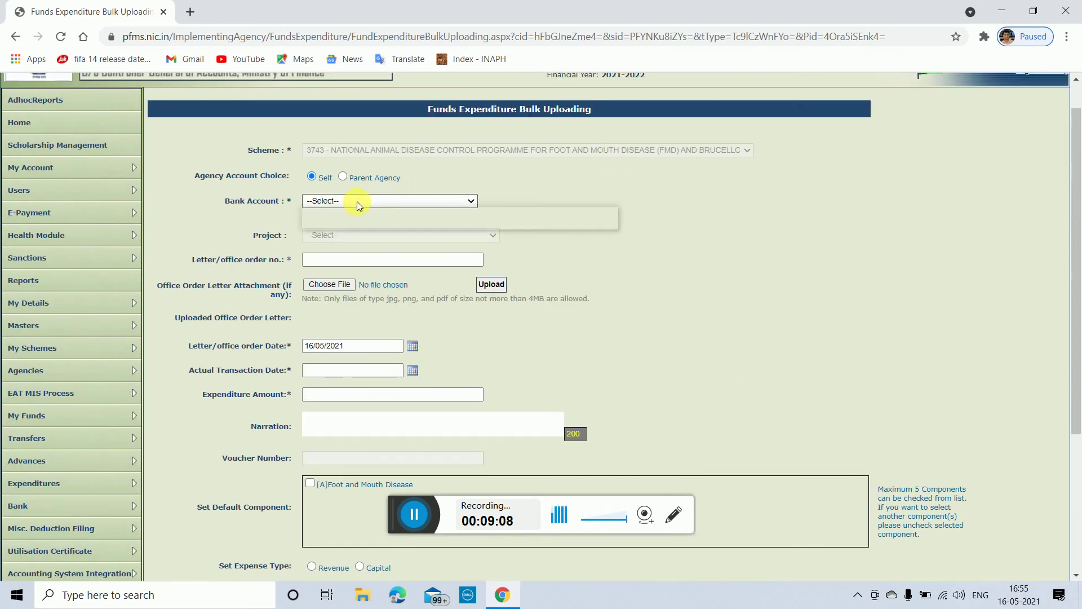
{"action": "left_click", "coordinate": [371, 221]}
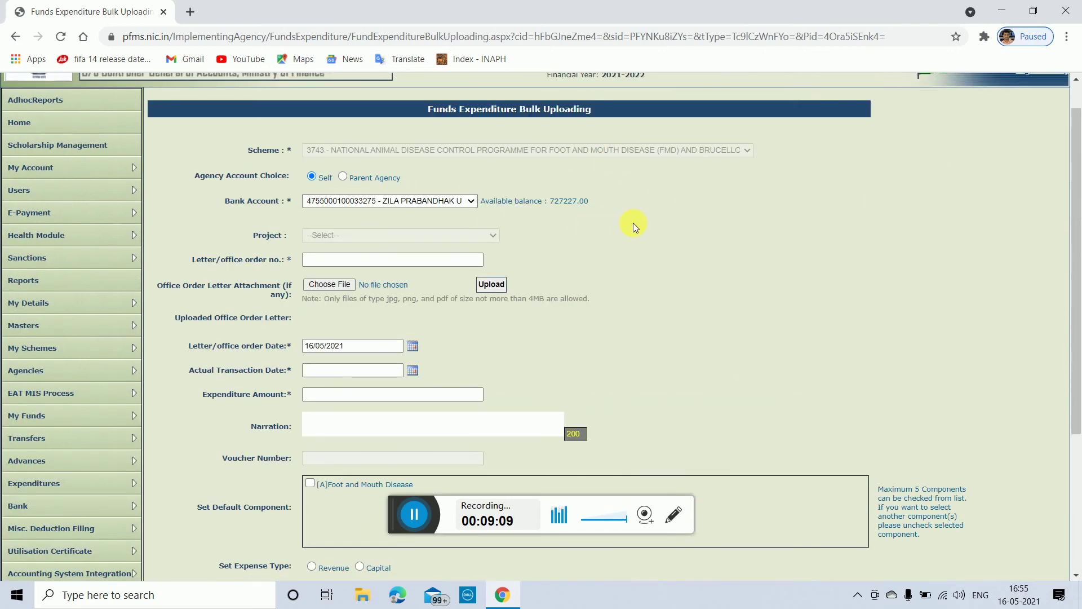
Review the office order, transaction date, amount, narration, default component and vendor fields of the bulk expenditure form
{"action": "scroll", "coordinate": [633, 222], "scroll_direction": "down", "scroll_amount": 1}
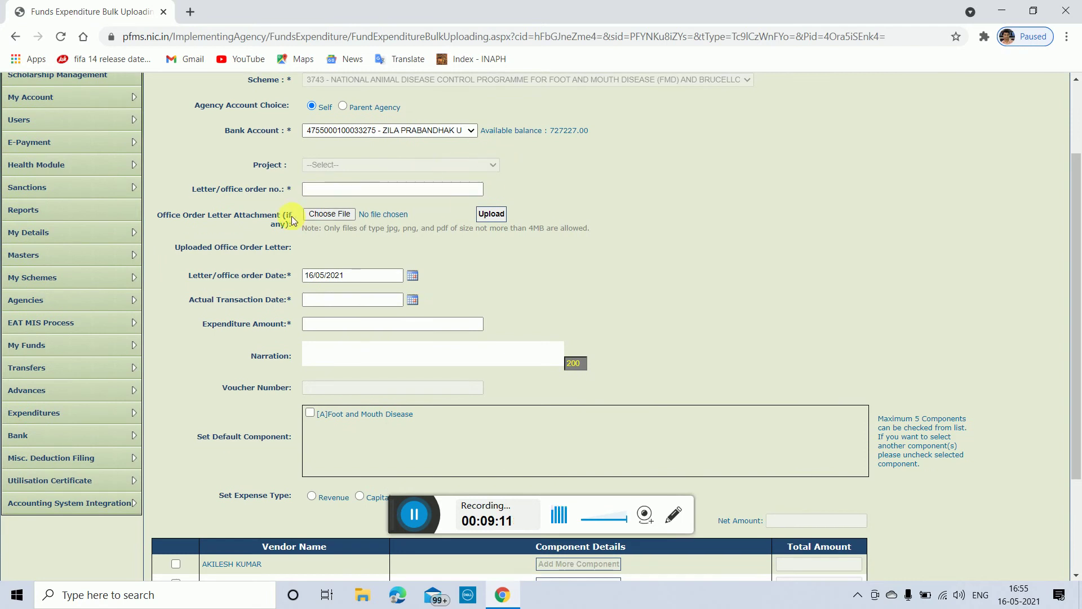
{"action": "left_click", "coordinate": [342, 192]}
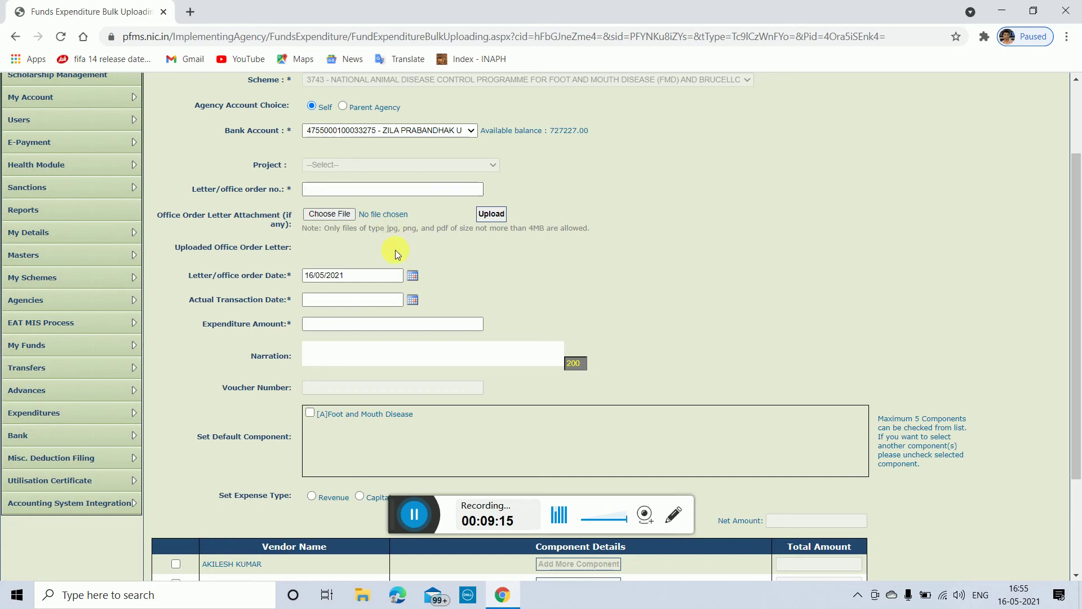
{"action": "scroll", "coordinate": [609, 253], "scroll_direction": "down", "scroll_amount": 1}
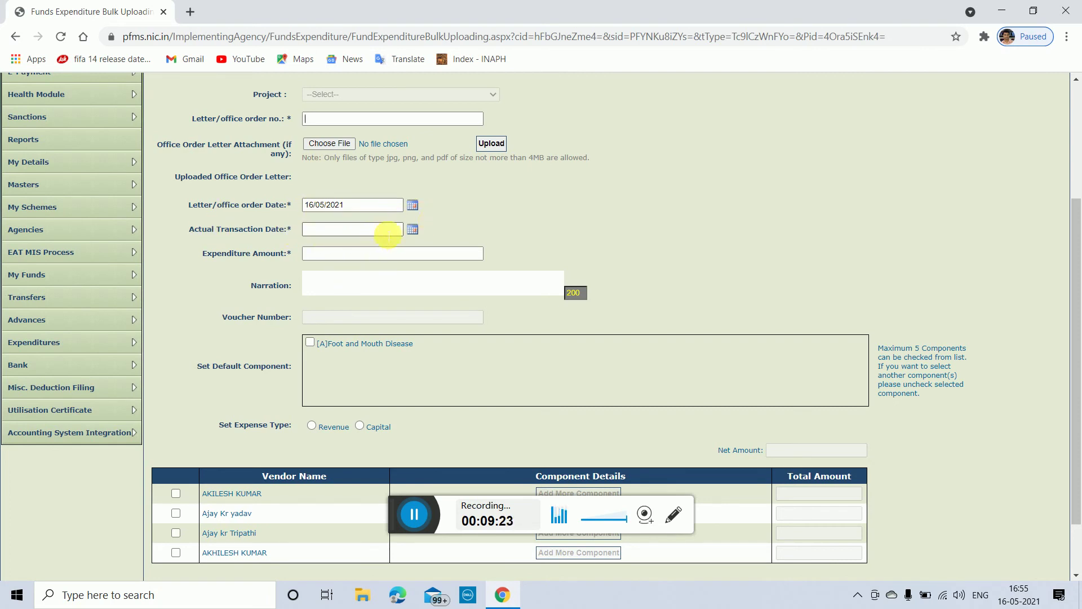
{"action": "mouse_move", "coordinate": [141, 243]}
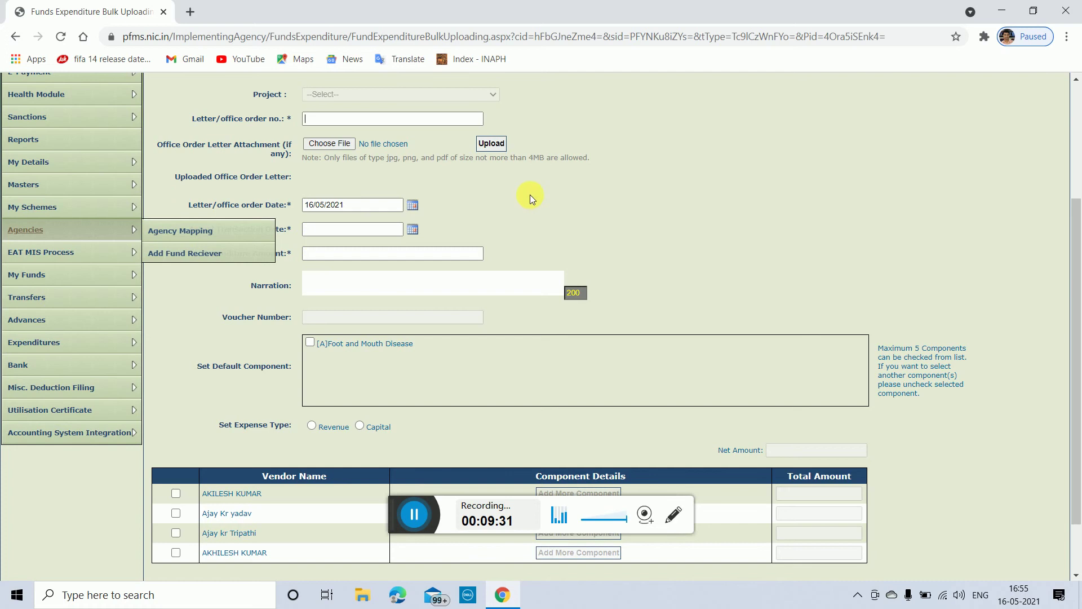
{"action": "scroll", "coordinate": [368, 523], "scroll_direction": "down", "scroll_amount": 1}
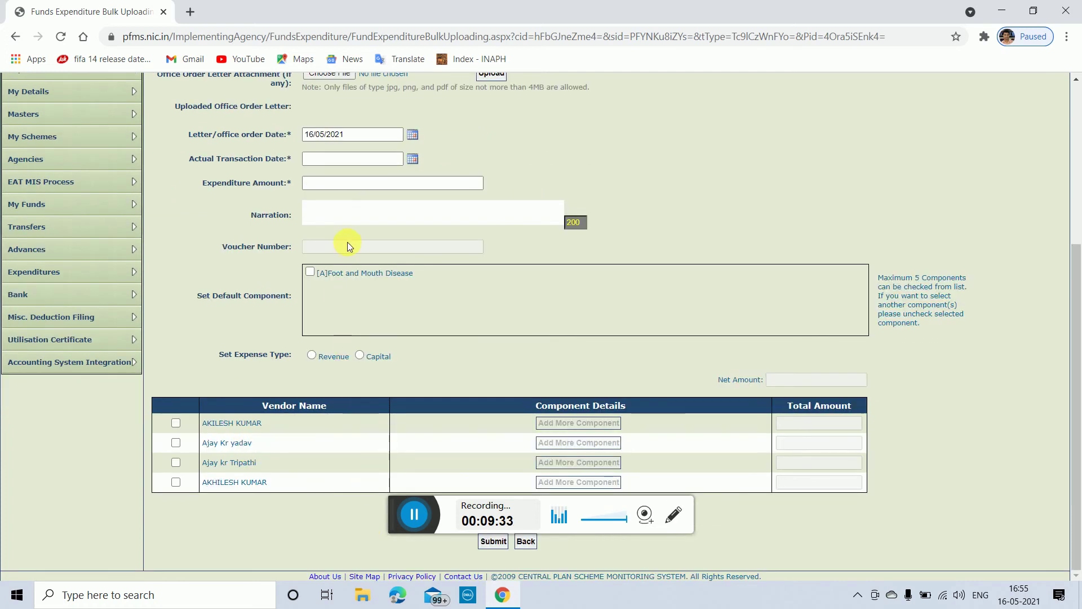
Set the default component to Foot and Mouth Disease and the expense type to Revenue
{"action": "scroll", "coordinate": [348, 242], "scroll_direction": "up", "scroll_amount": 1}
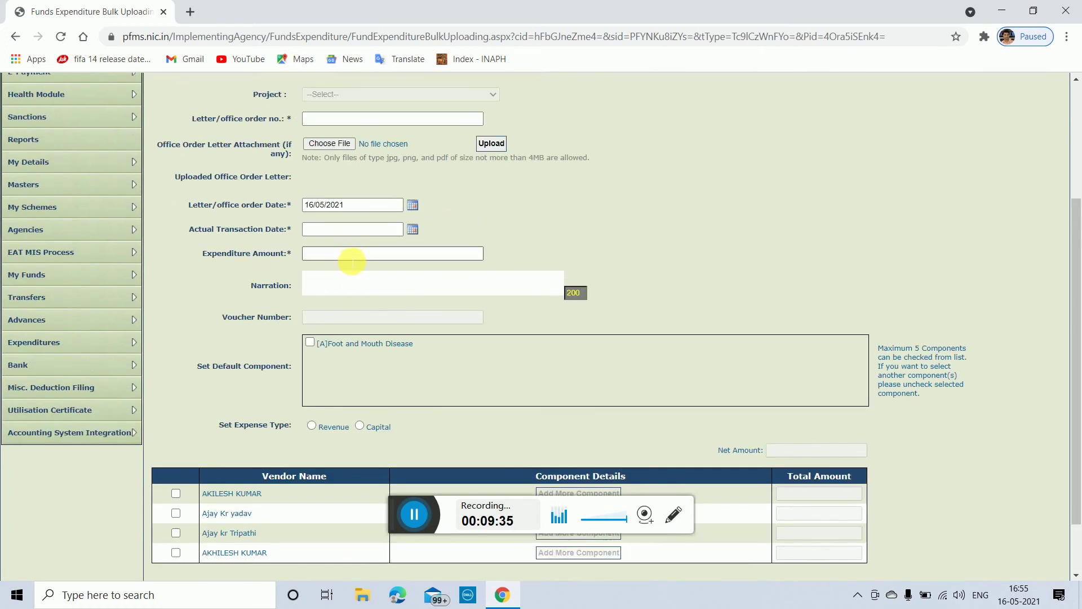
{"action": "scroll", "coordinate": [581, 349], "scroll_direction": "down", "scroll_amount": 1}
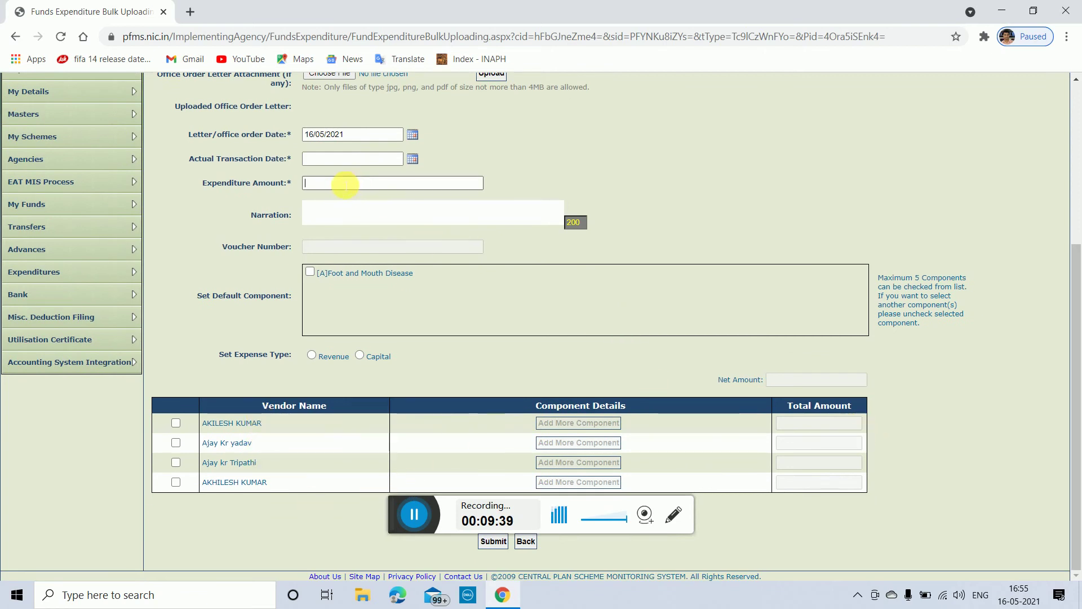
{"action": "left_click", "coordinate": [368, 215]}
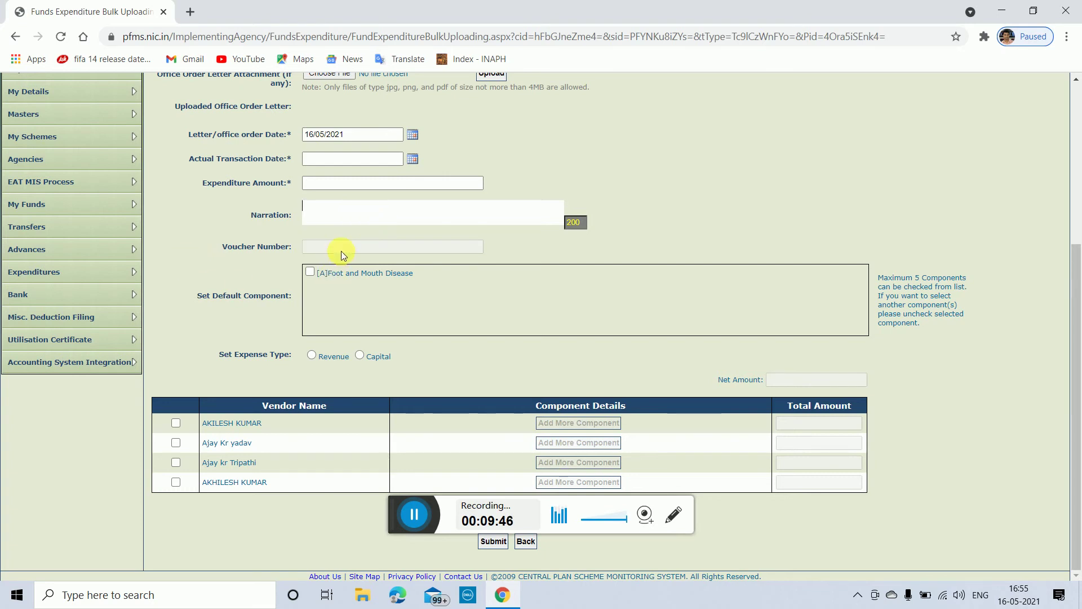
{"action": "left_click", "coordinate": [309, 273]}
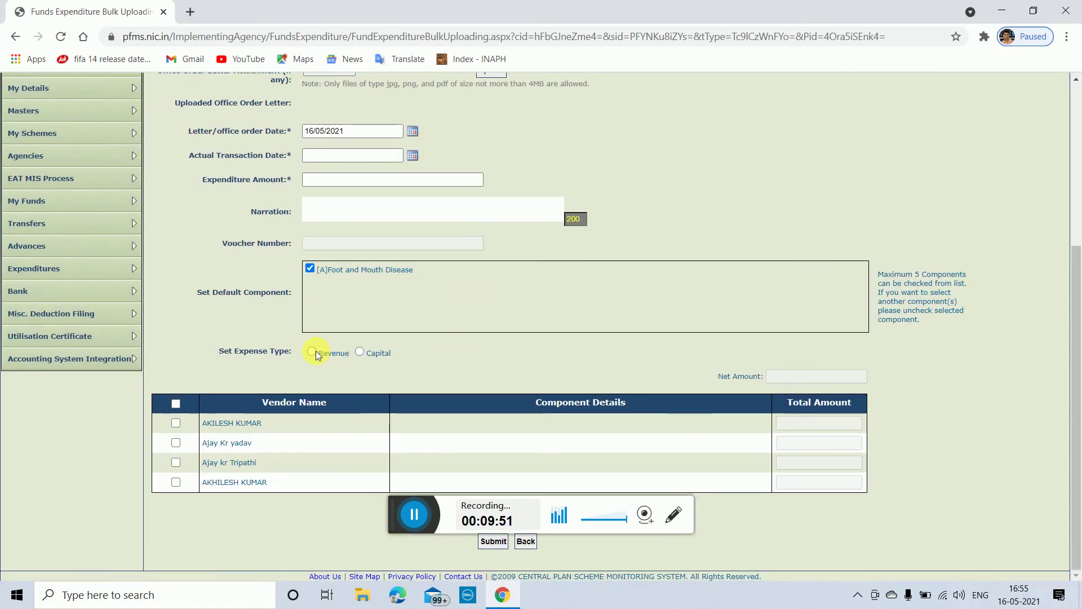
{"action": "left_click", "coordinate": [312, 351]}
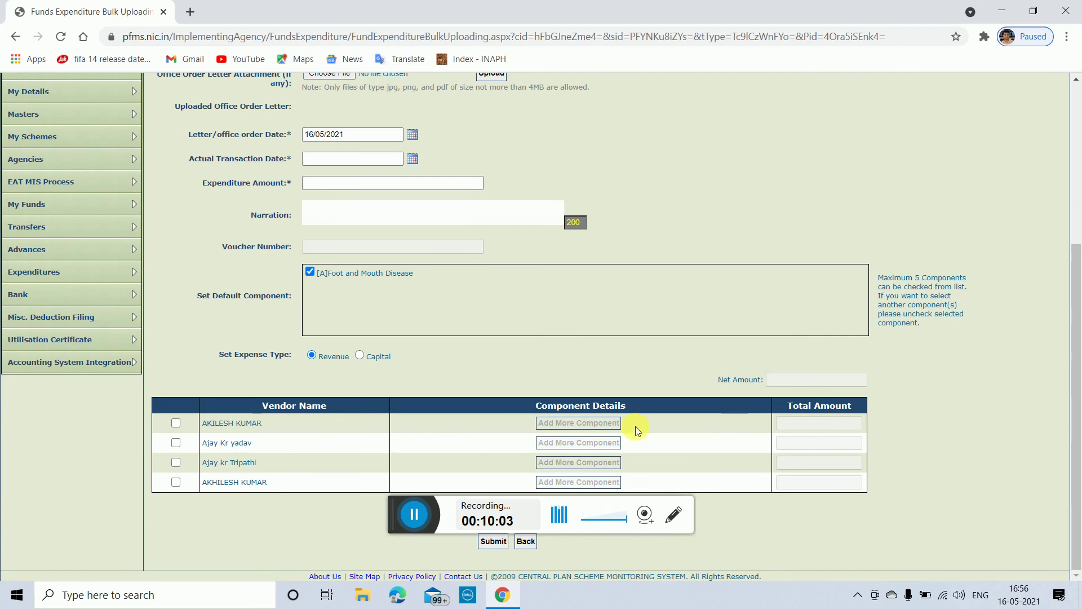
Include the first vendor in the bulk expenditure and set its component amount to 100
{"action": "left_click", "coordinate": [176, 423]}
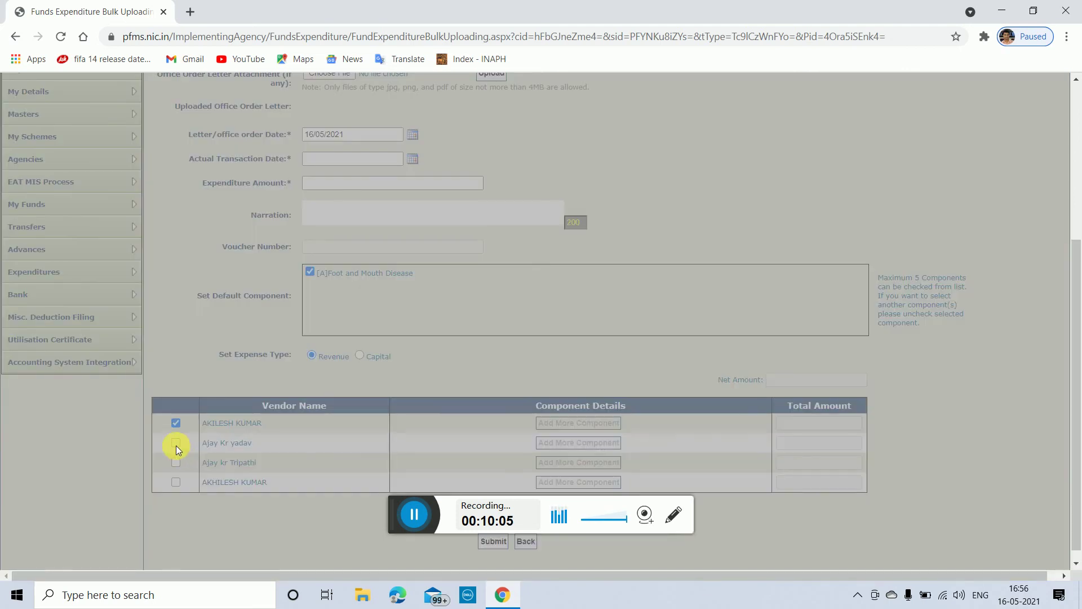
{"action": "scroll", "coordinate": [522, 392], "scroll_direction": "down", "scroll_amount": 1}
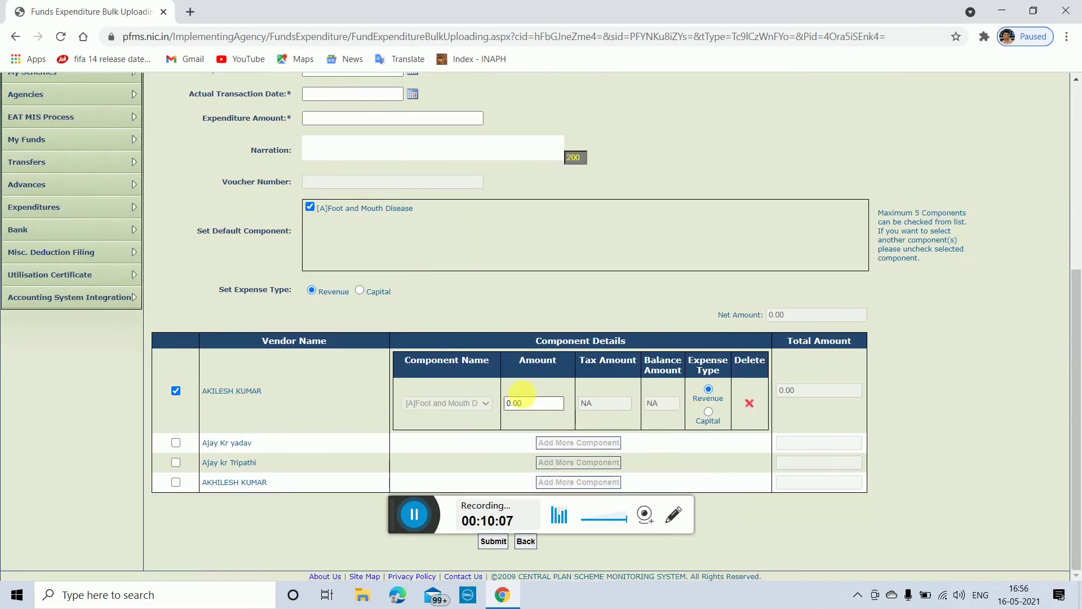
{"action": "left_click", "coordinate": [529, 404]}
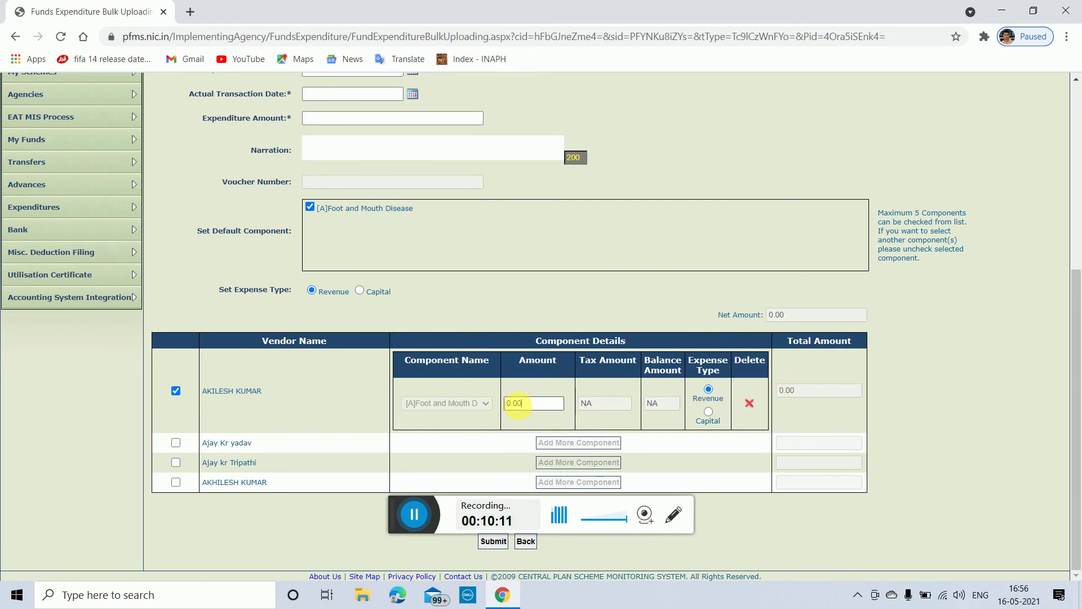
{"action": "left_click", "coordinate": [529, 404]}
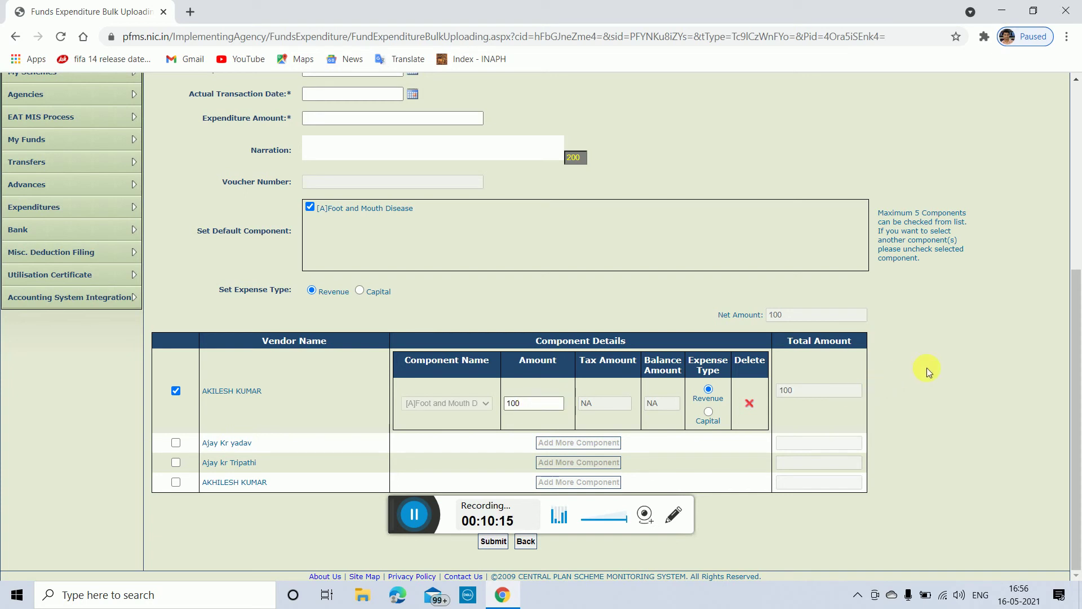
Include the second, third and fourth vendors in the bulk expenditure
{"action": "left_click", "coordinate": [177, 443]}
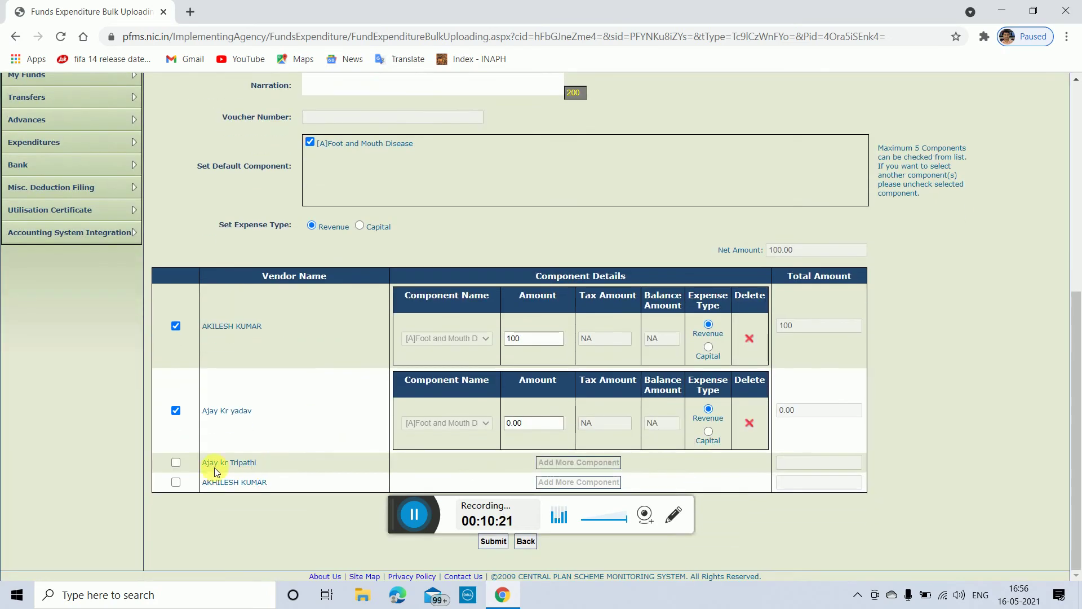
{"action": "left_click", "coordinate": [175, 463]}
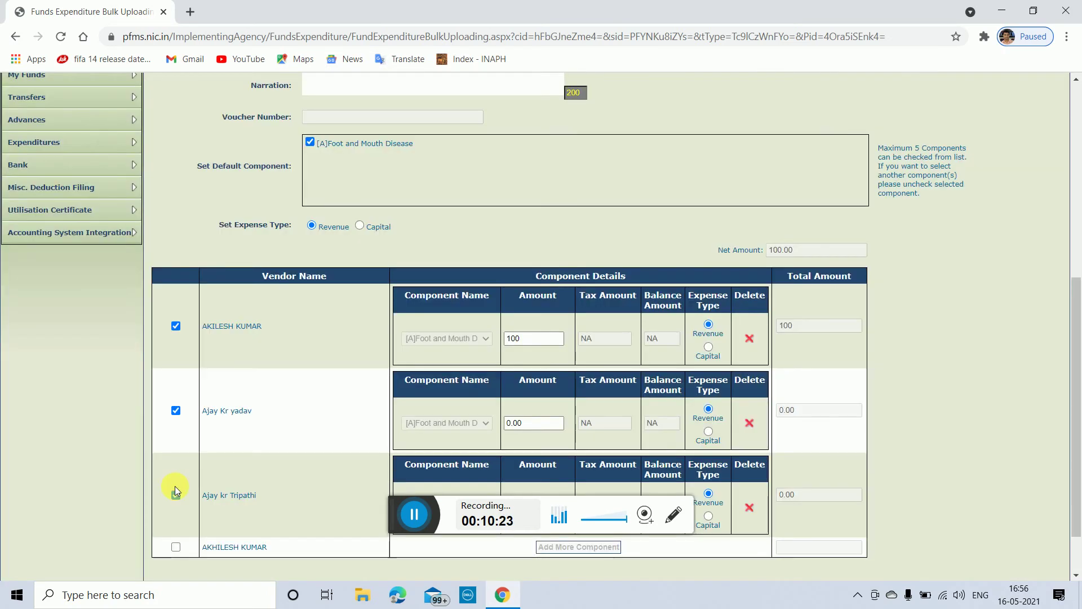
{"action": "left_click", "coordinate": [175, 494]}
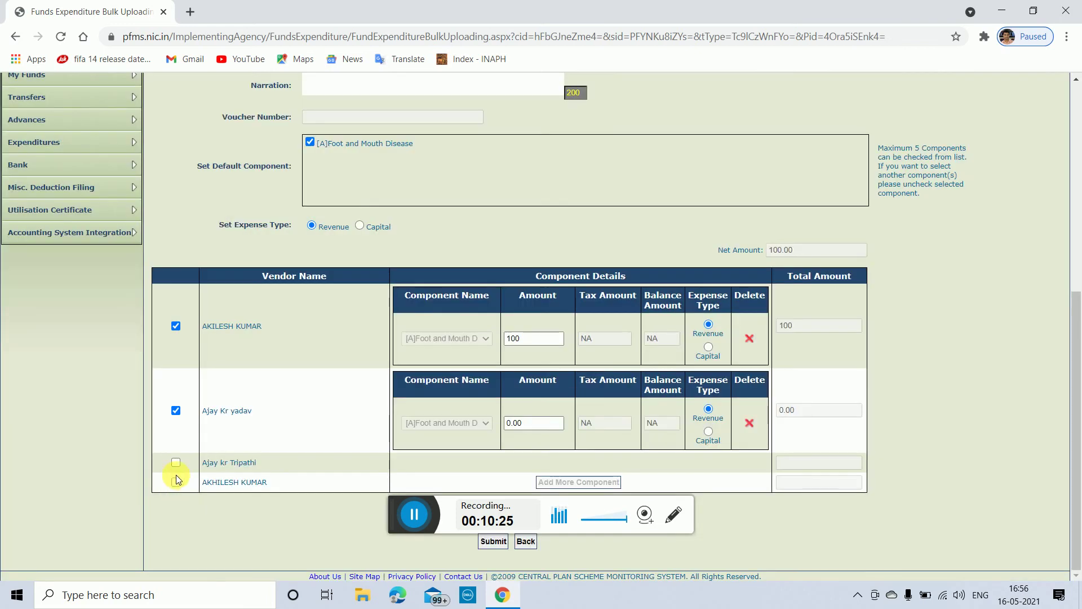
{"action": "left_click", "coordinate": [176, 464]}
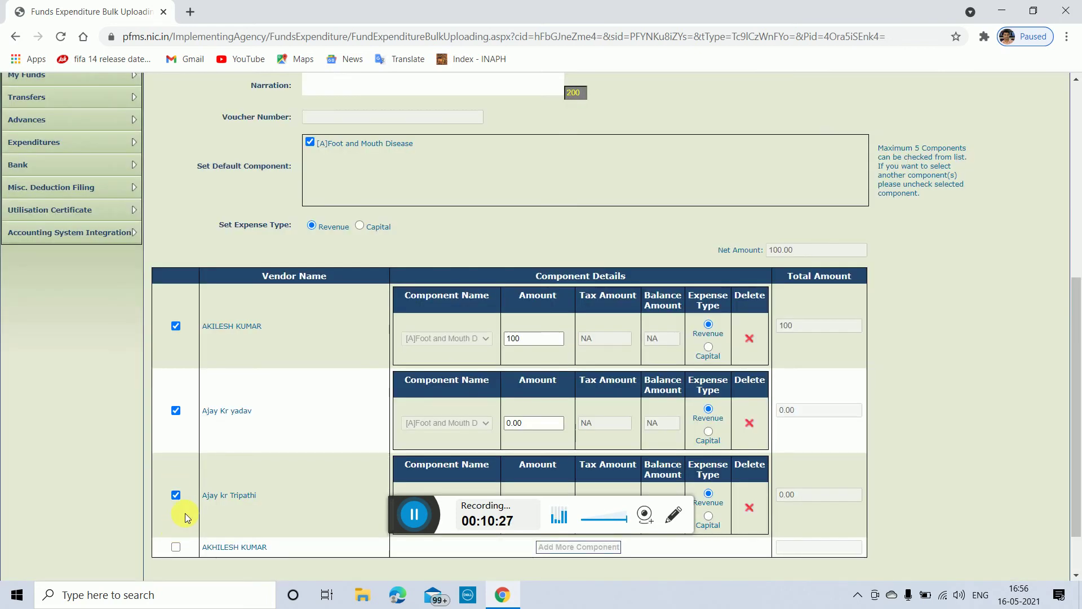
{"action": "scroll", "coordinate": [185, 514], "scroll_direction": "down", "scroll_amount": 1}
{"action": "left_click", "coordinate": [175, 482]}
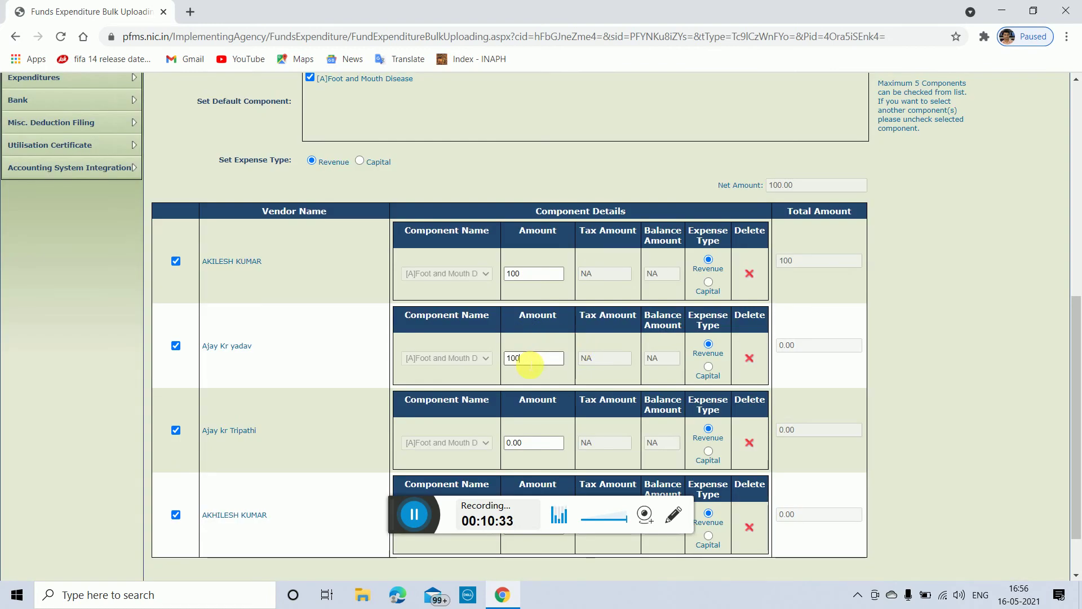
Set the component amounts to 100 for the second vendor, 1000 for the third and 100 for the fourth
{"action": "scroll", "coordinate": [733, 355], "scroll_direction": "down", "scroll_amount": 1}
{"action": "left_click", "coordinate": [539, 384]}
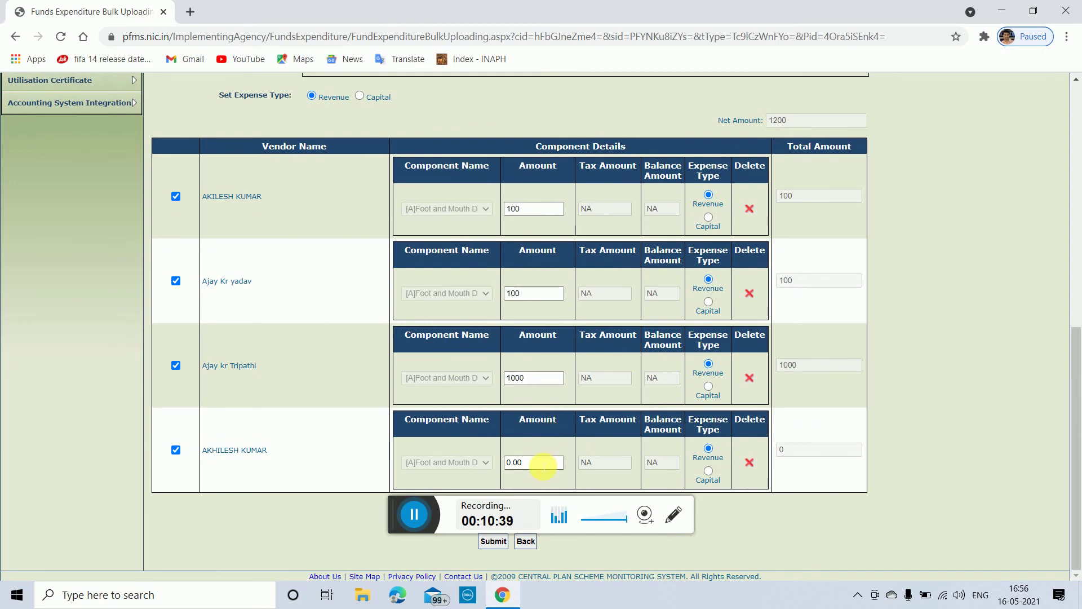
{"action": "type", "text": "100"}
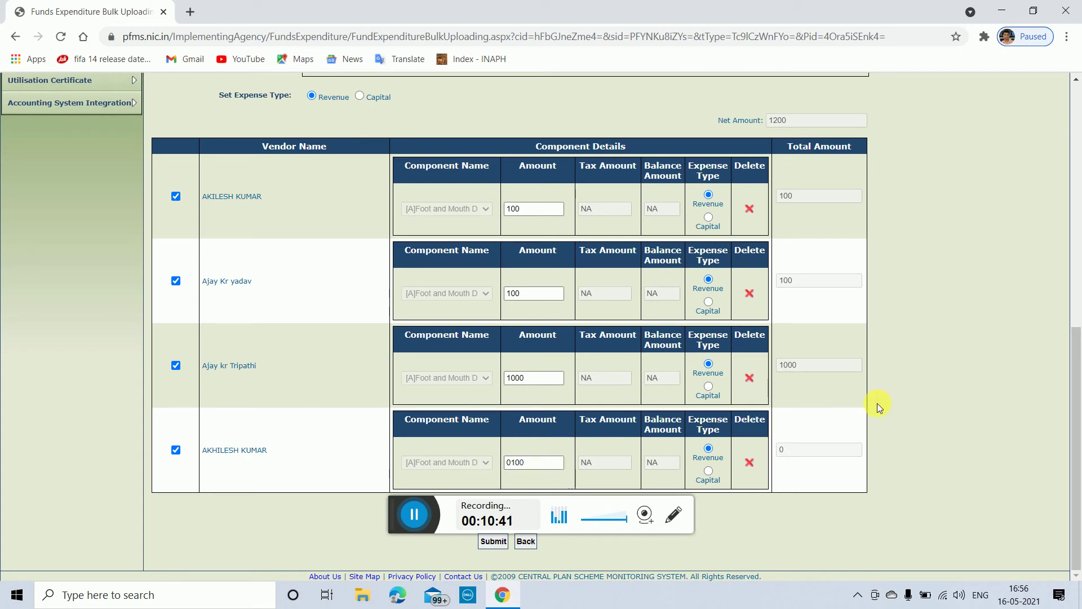
{"action": "left_click", "coordinate": [510, 463]}
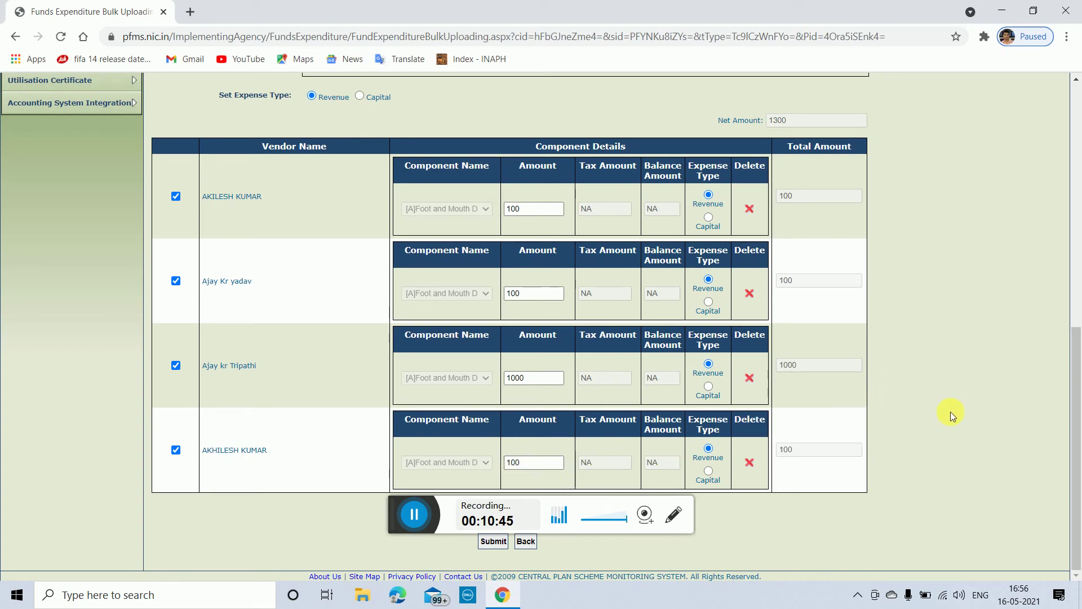
Try to submit the bulk expenditure with the four vendors' amounts
{"action": "left_click", "coordinate": [494, 542]}
{"action": "scroll", "coordinate": [948, 331], "scroll_direction": "up", "scroll_amount": 5}
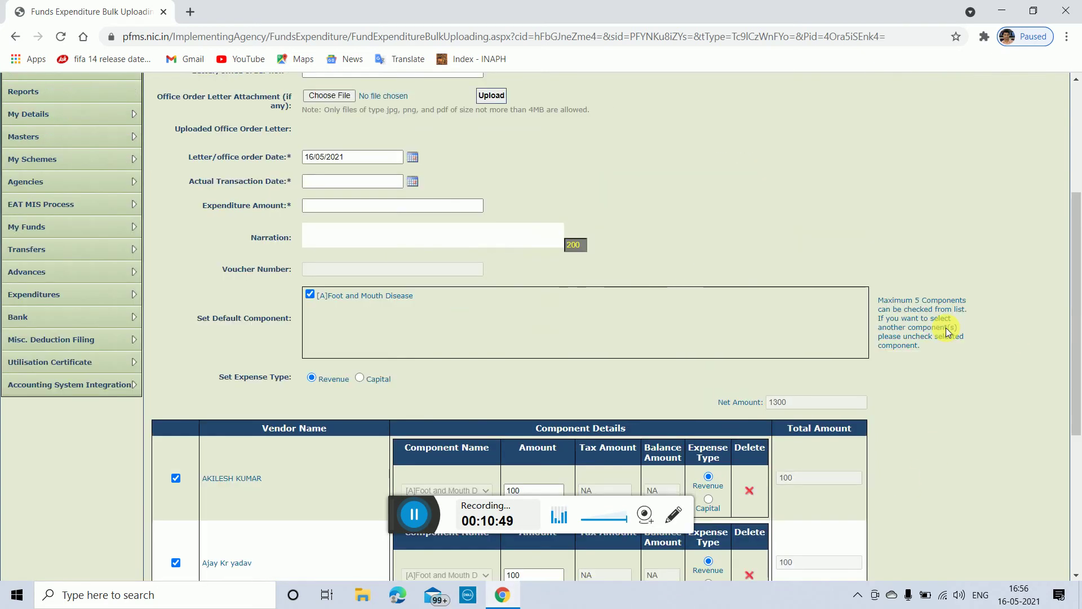
{"action": "scroll", "coordinate": [951, 333], "scroll_direction": "up", "scroll_amount": 1}
{"action": "scroll", "coordinate": [947, 331], "scroll_direction": "down", "scroll_amount": 6}
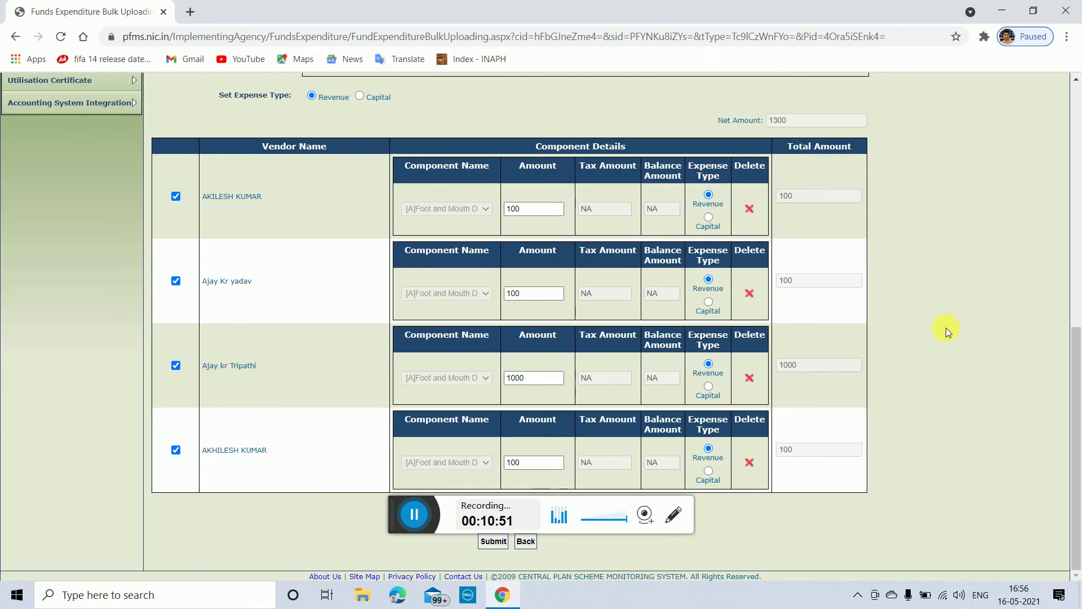
{"action": "left_click", "coordinate": [494, 542]}
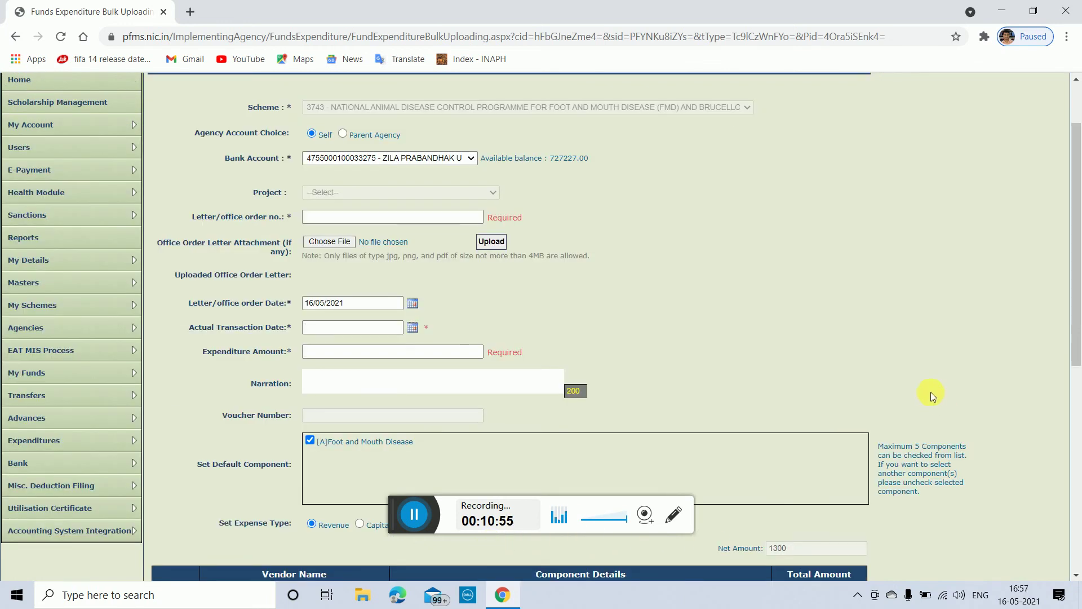
Enter the letter/office order number, set the expenditure amount to 1300, and try submitting the bulk expenditure again
{"action": "left_click", "coordinate": [422, 218]}
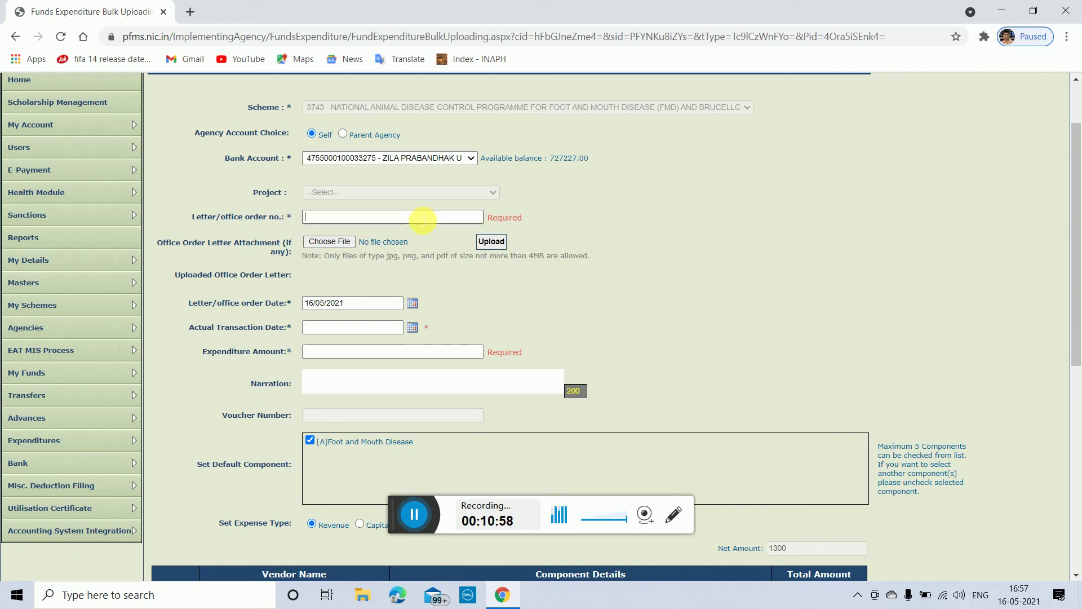
{"action": "type", "text": "11"}
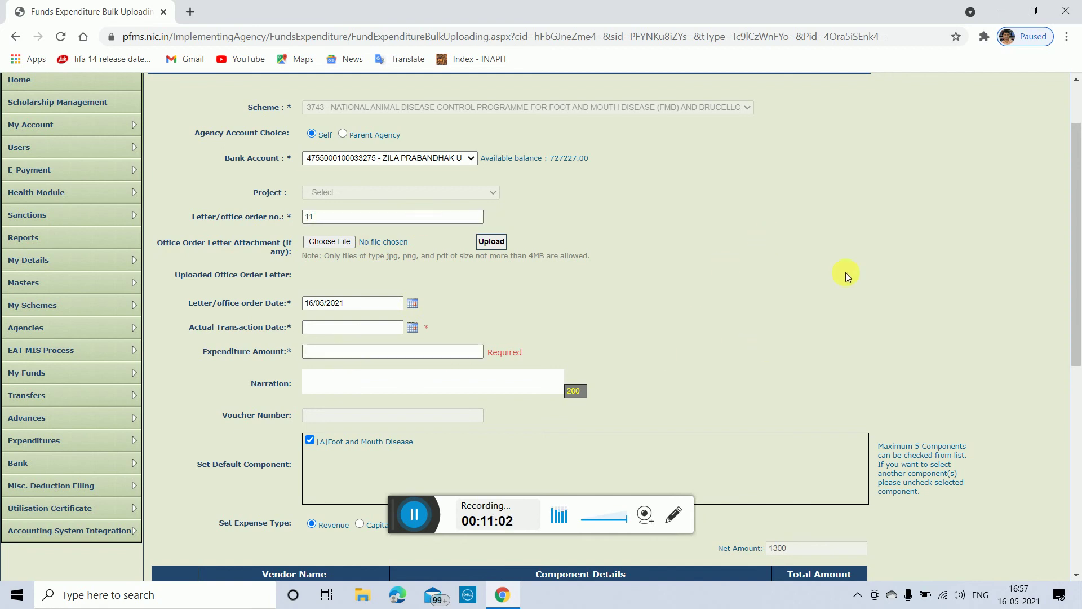
{"action": "scroll", "coordinate": [846, 272], "scroll_direction": "down", "scroll_amount": 6}
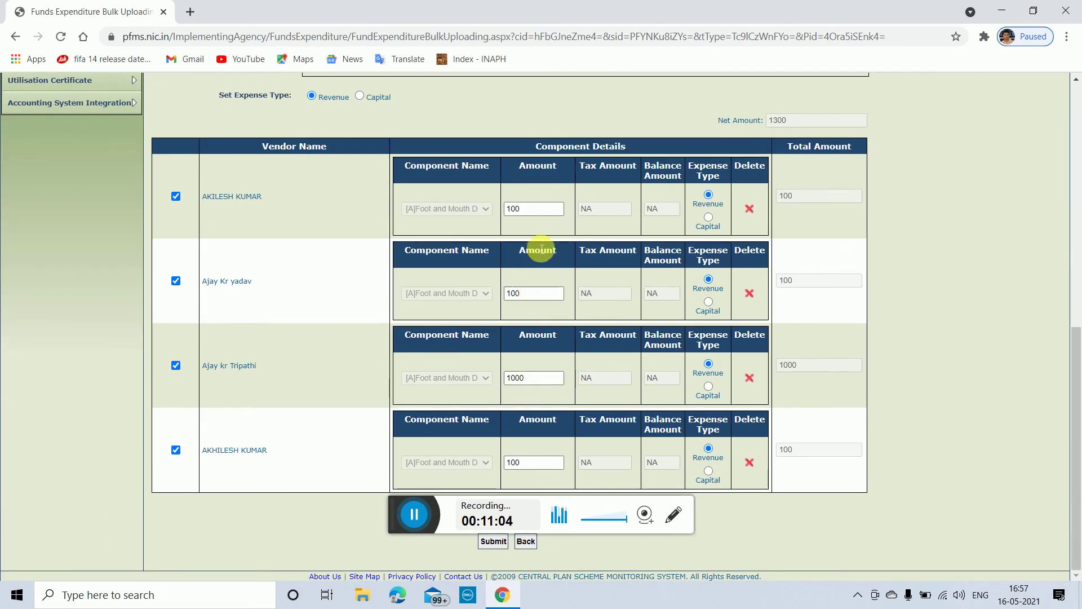
{"action": "scroll", "coordinate": [870, 343], "scroll_direction": "up", "scroll_amount": 1}
{"action": "scroll", "coordinate": [868, 341], "scroll_direction": "up", "scroll_amount": 5}
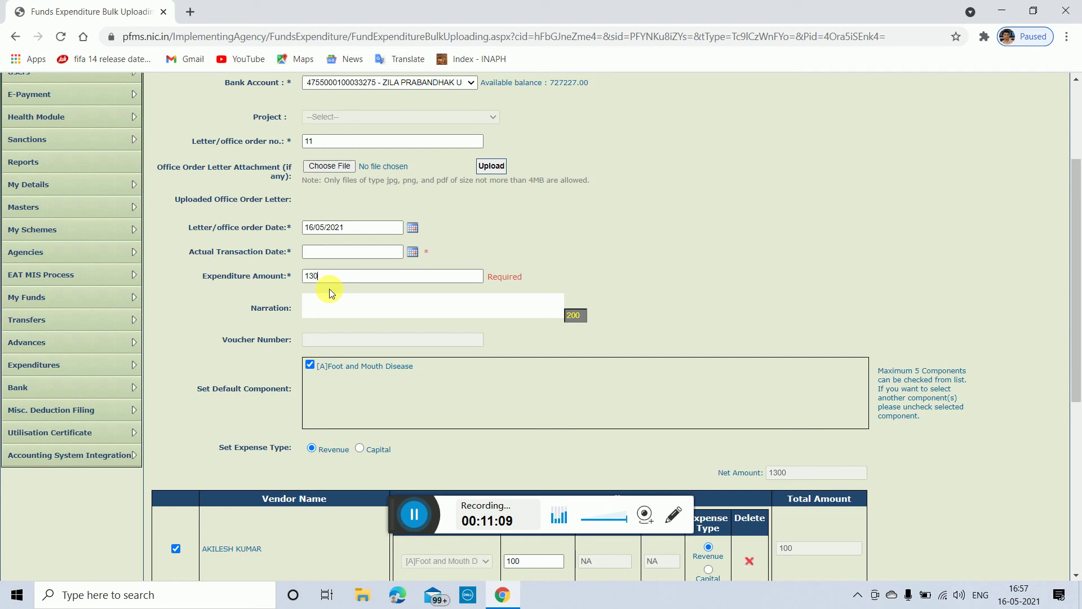
{"action": "scroll", "coordinate": [784, 268], "scroll_direction": "down", "scroll_amount": 5}
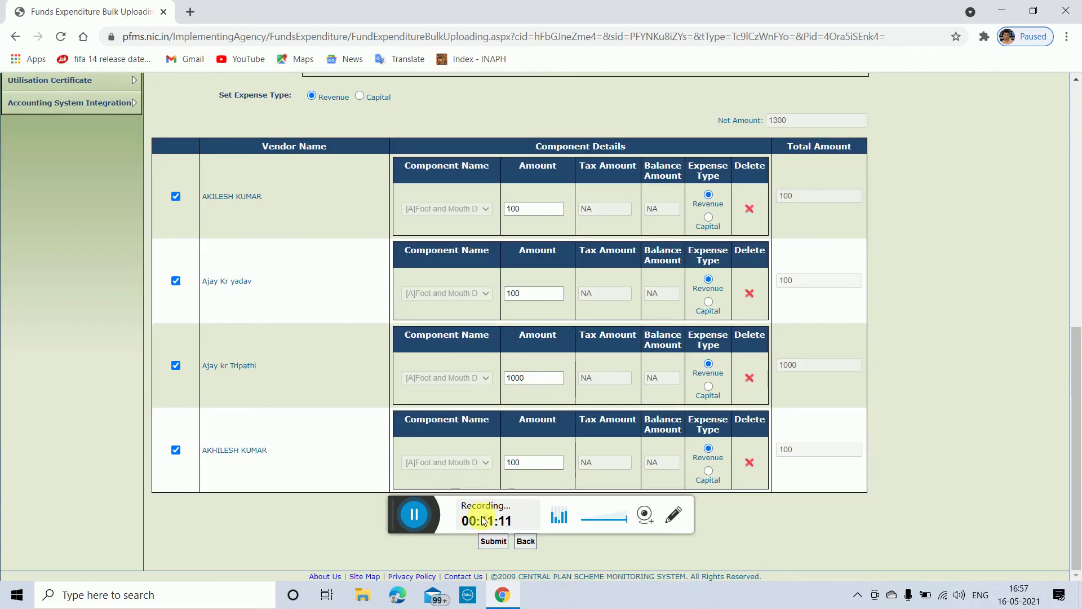
{"action": "left_click", "coordinate": [498, 545]}
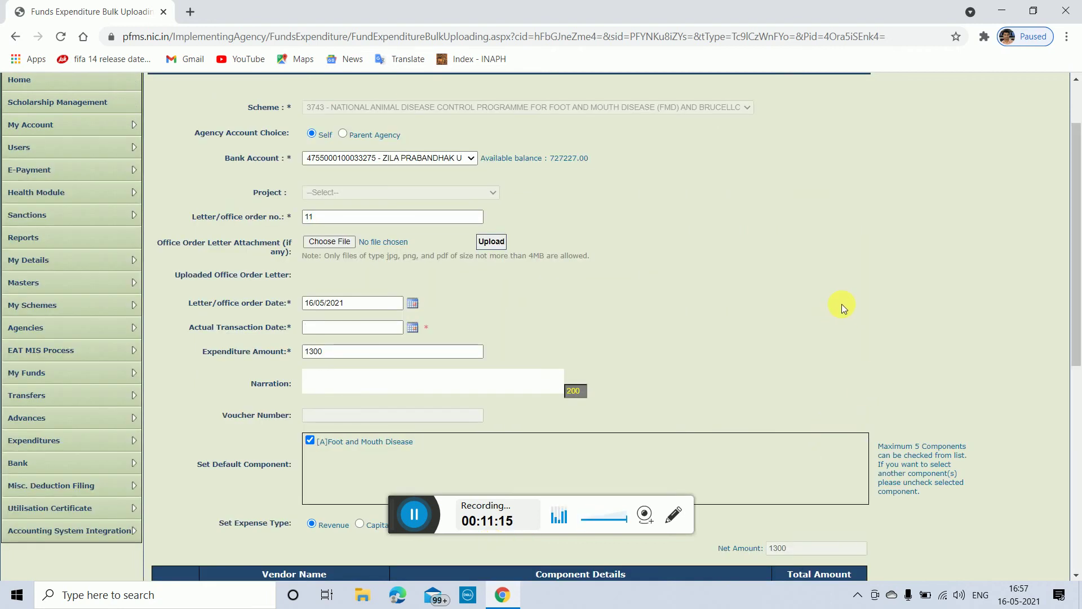
Set the actual transaction date to 20/05/2021 and submit the bulk expenditure
{"action": "scroll", "coordinate": [841, 303], "scroll_direction": "down", "scroll_amount": 4}
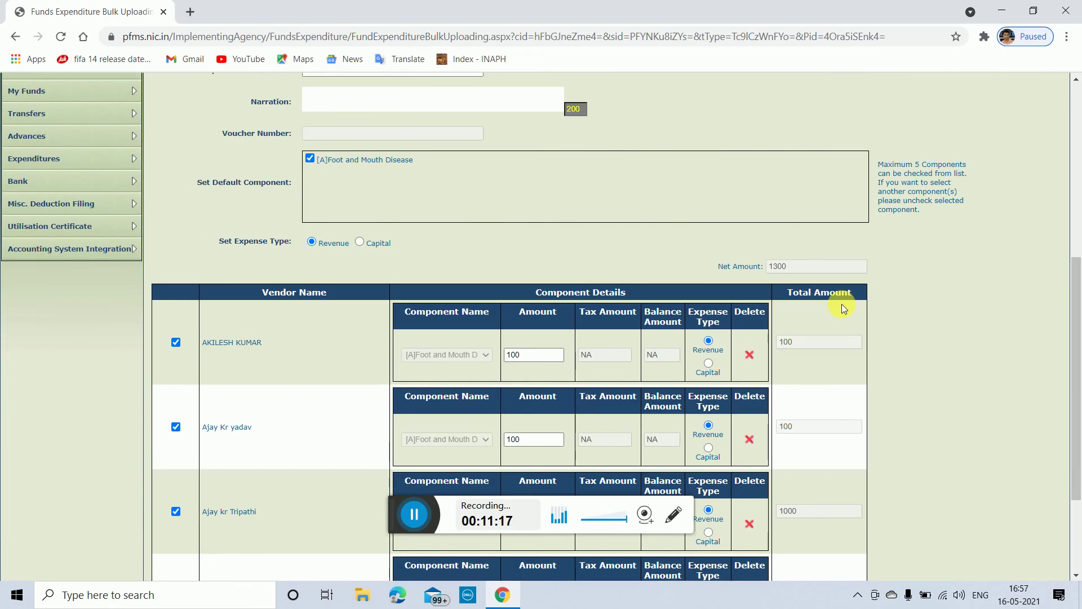
{"action": "scroll", "coordinate": [842, 304], "scroll_direction": "down", "scroll_amount": 3}
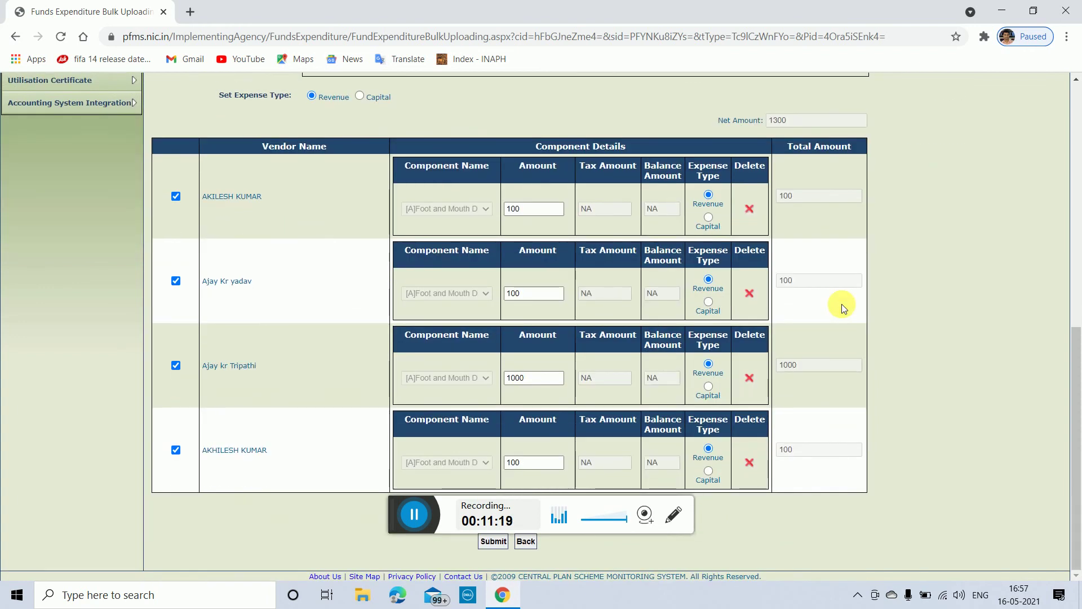
{"action": "scroll", "coordinate": [841, 303], "scroll_direction": "up", "scroll_amount": 8}
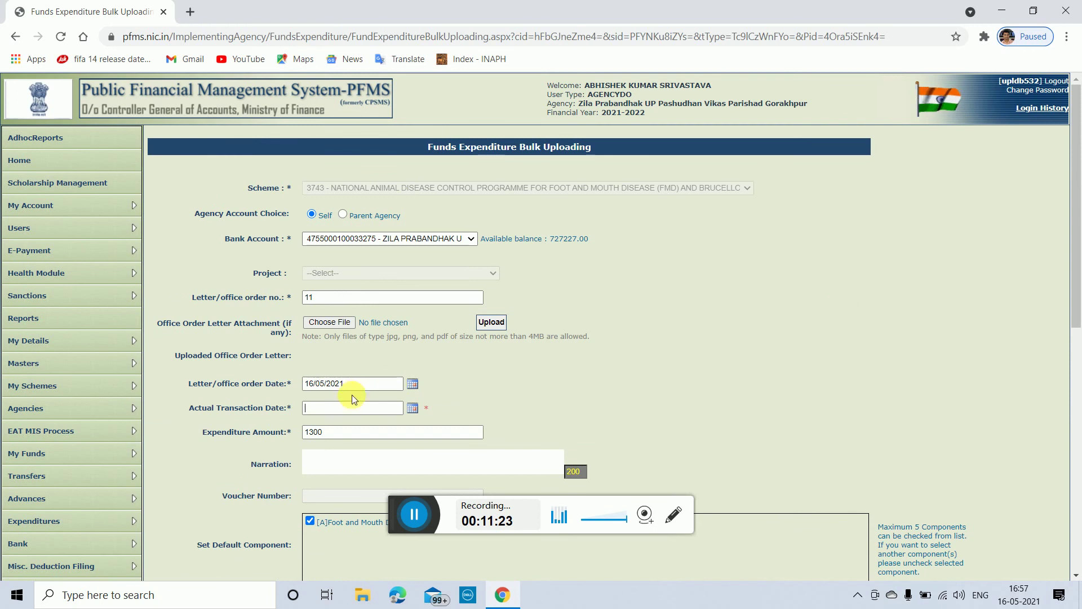
{"action": "left_click", "coordinate": [416, 410]}
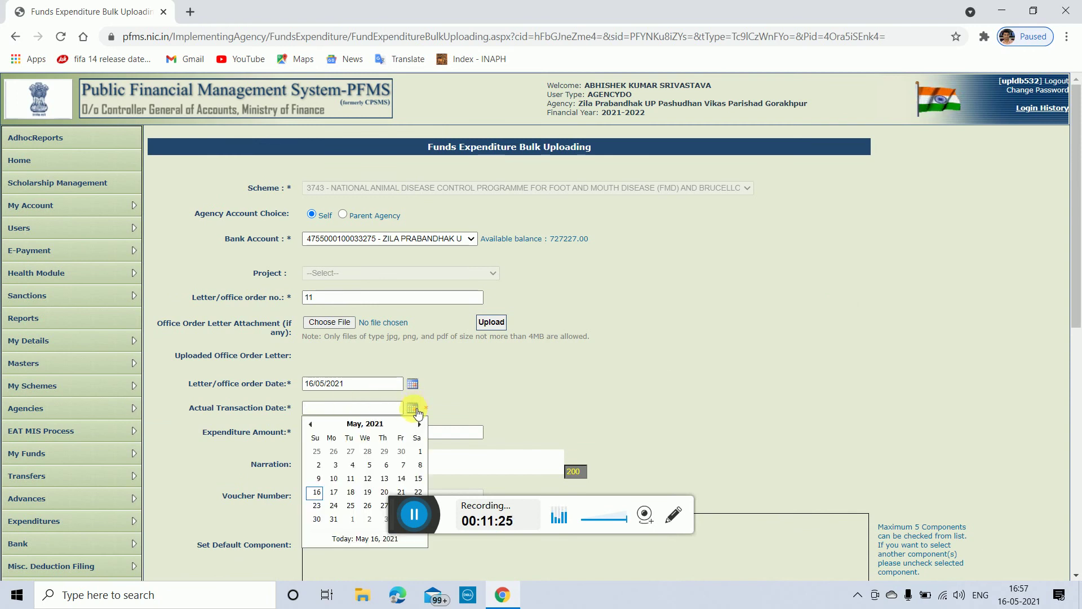
{"action": "left_click", "coordinate": [385, 492]}
{"action": "scroll", "coordinate": [734, 342], "scroll_direction": "down", "scroll_amount": 7}
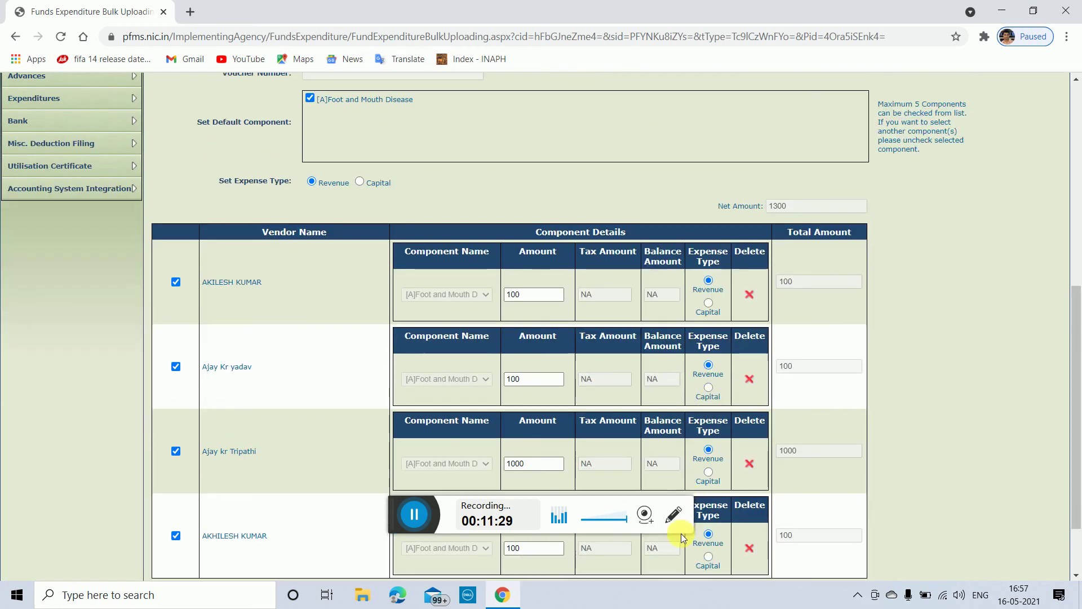
{"action": "scroll", "coordinate": [810, 314], "scroll_direction": "down", "scroll_amount": 2}
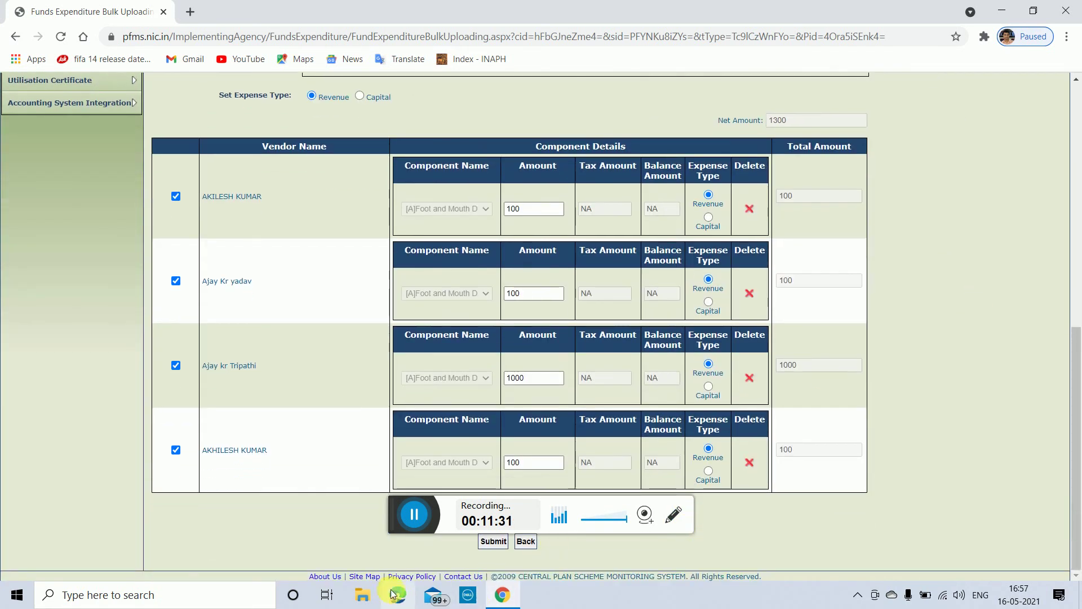
{"action": "left_click", "coordinate": [493, 542]}
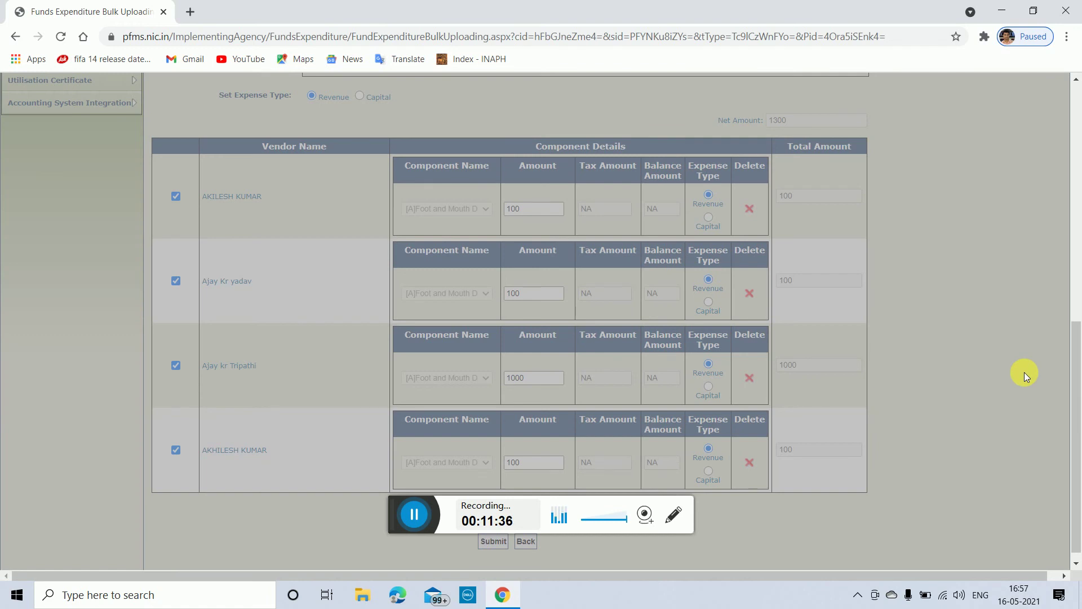
{"action": "scroll", "coordinate": [1026, 370], "scroll_direction": "up", "scroll_amount": 6}
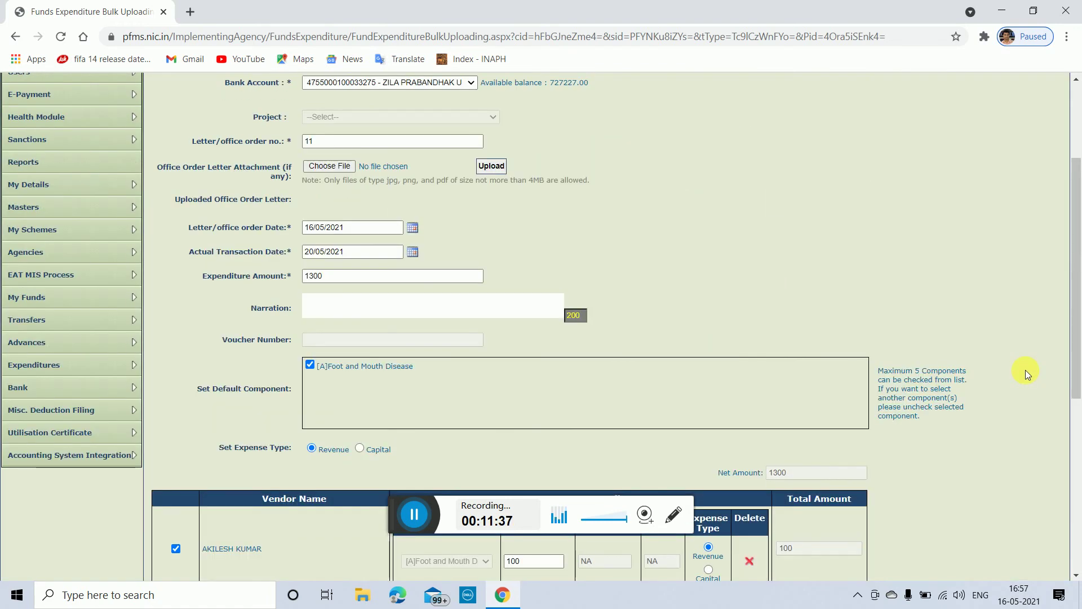
{"action": "scroll", "coordinate": [1026, 370], "scroll_direction": "up", "scroll_amount": 3}
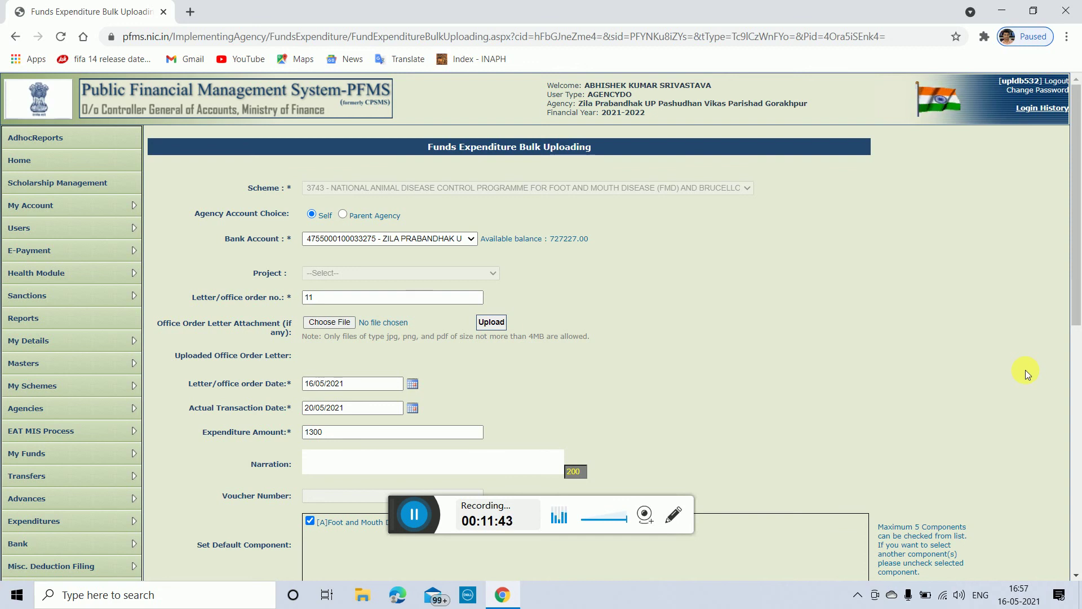
Change the letter/office order number to one not already used this financial year and resubmit the bulk expenditure
{"action": "scroll", "coordinate": [1027, 370], "scroll_direction": "down", "scroll_amount": 4}
{"action": "scroll", "coordinate": [1027, 370], "scroll_direction": "down", "scroll_amount": 5}
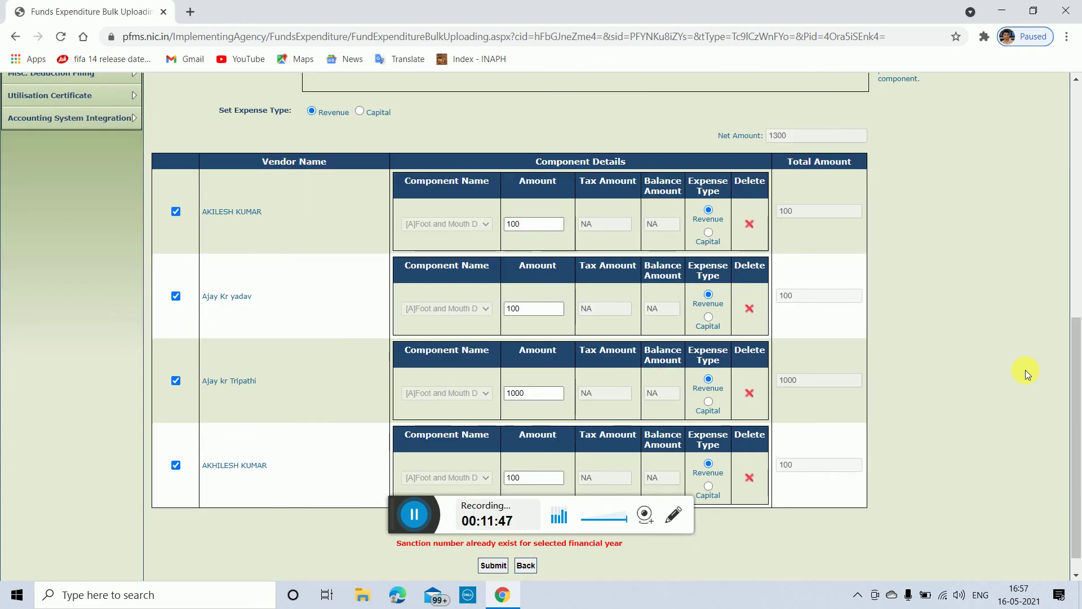
{"action": "scroll", "coordinate": [947, 354], "scroll_direction": "up", "scroll_amount": 10}
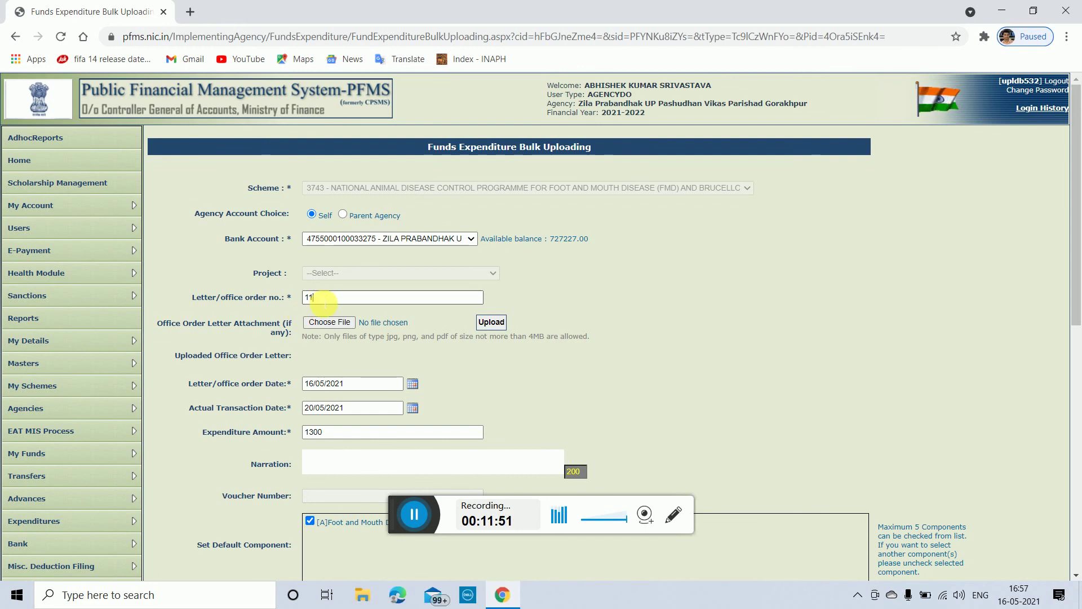
{"action": "type", "text": "111"}
{"action": "scroll", "coordinate": [759, 297], "scroll_direction": "down", "scroll_amount": 10}
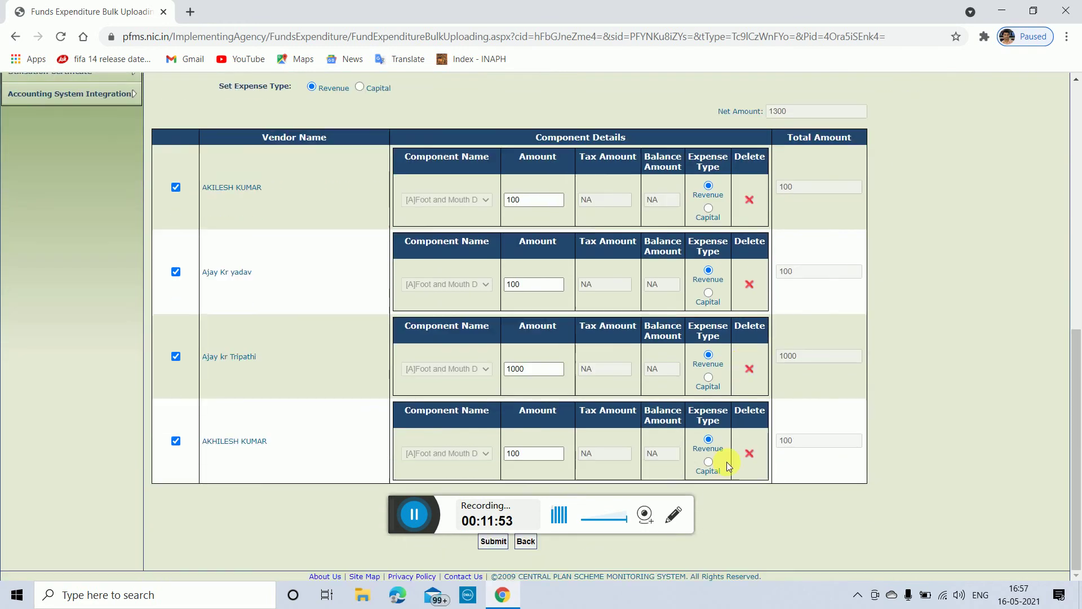
{"action": "scroll", "coordinate": [713, 461], "scroll_direction": "up", "scroll_amount": 2}
{"action": "scroll", "coordinate": [699, 456], "scroll_direction": "down", "scroll_amount": 2}
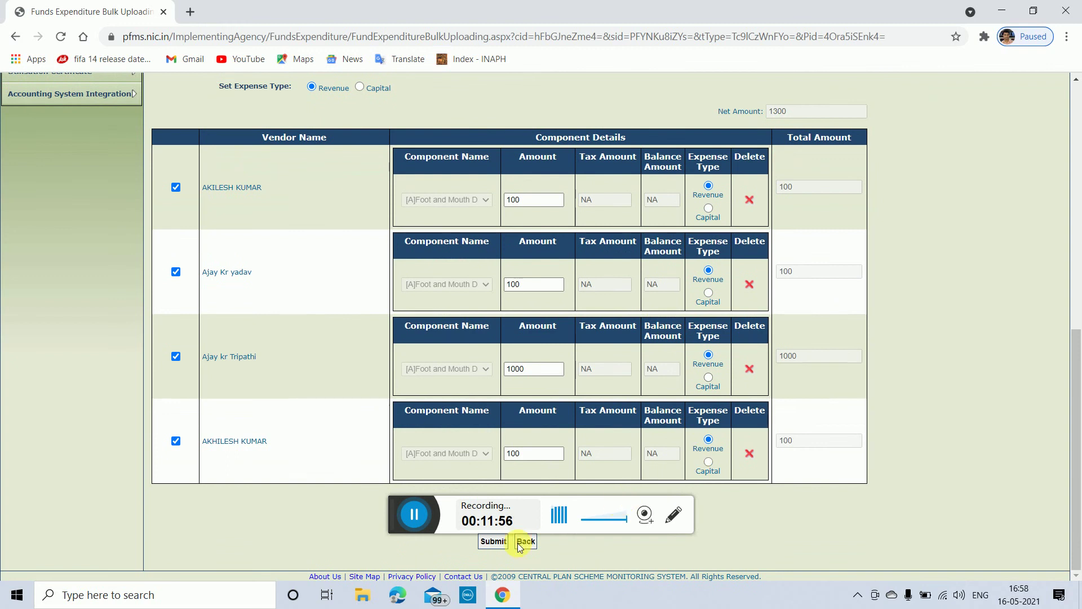
{"action": "left_click", "coordinate": [494, 541]}
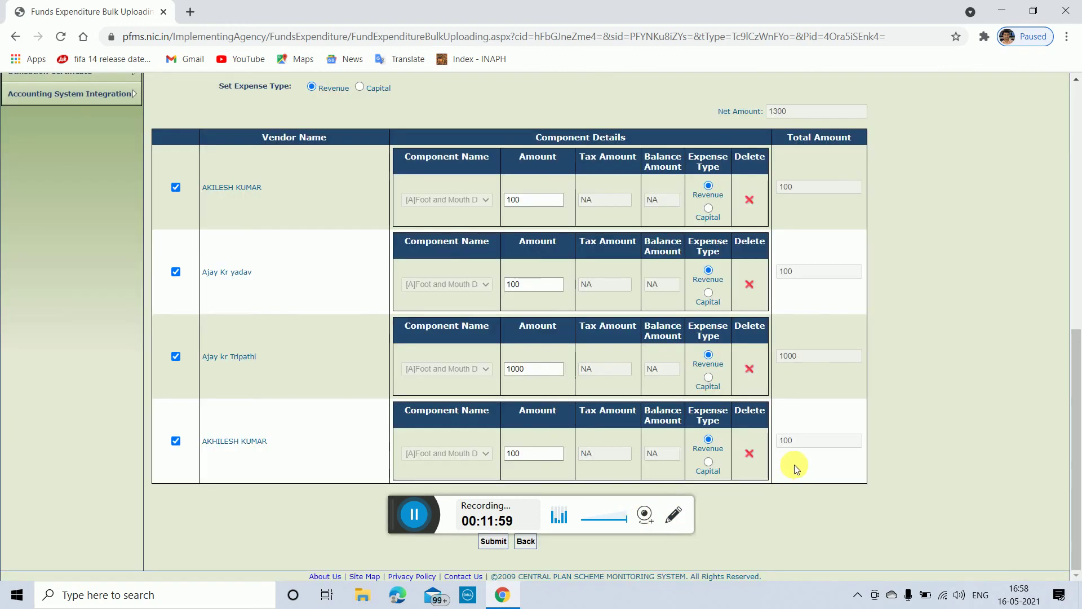
Review the office order details, dates and vendor amounts on the bulk expenditure form, and try submitting it again
{"action": "scroll", "coordinate": [794, 465], "scroll_direction": "up", "scroll_amount": 3}
{"action": "scroll", "coordinate": [794, 464], "scroll_direction": "down", "scroll_amount": 1}
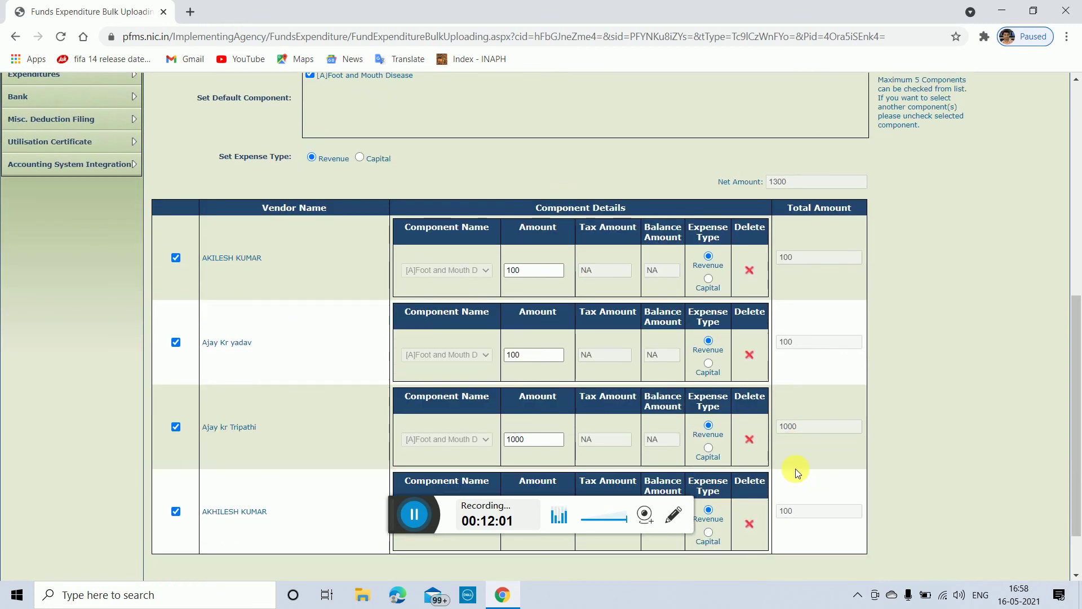
{"action": "scroll", "coordinate": [796, 468], "scroll_direction": "down", "scroll_amount": 1}
{"action": "scroll", "coordinate": [796, 469], "scroll_direction": "up", "scroll_amount": 5}
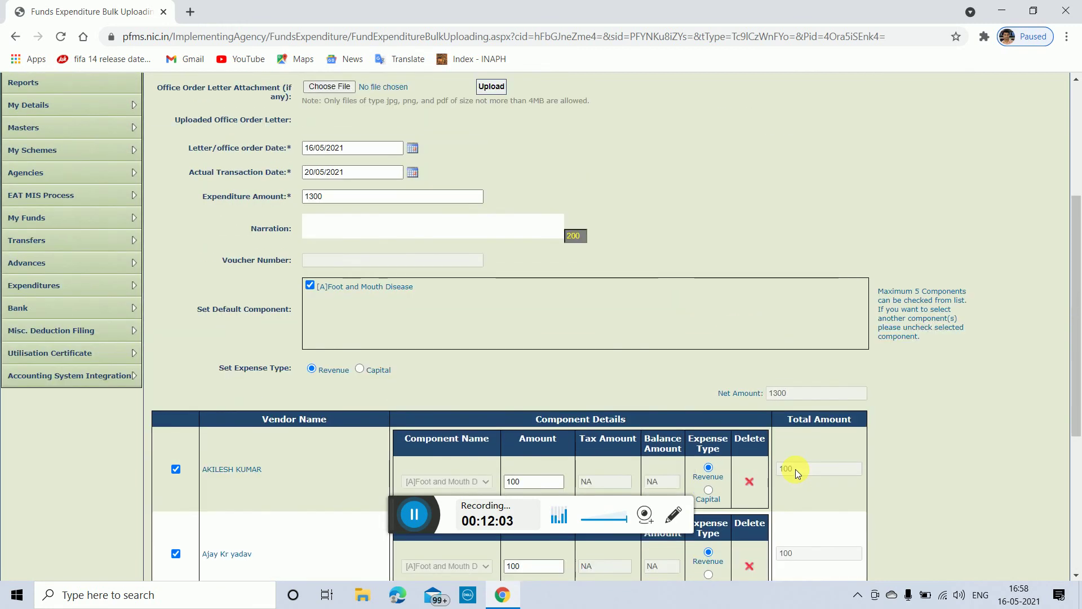
{"action": "scroll", "coordinate": [796, 469], "scroll_direction": "up", "scroll_amount": 4}
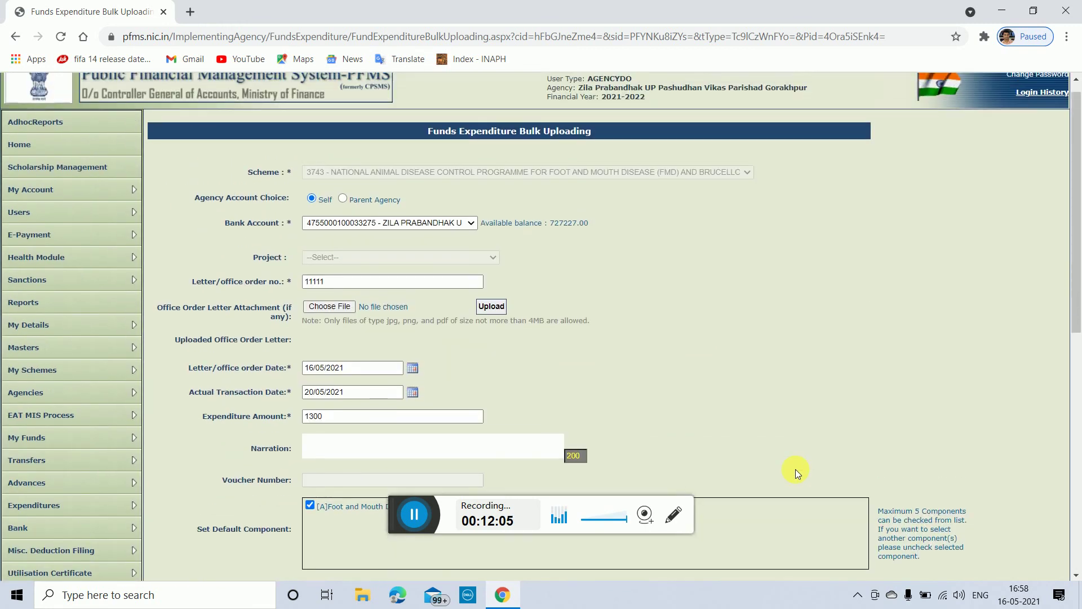
{"action": "scroll", "coordinate": [796, 469], "scroll_direction": "up", "scroll_amount": 1}
{"action": "scroll", "coordinate": [796, 469], "scroll_direction": "down", "scroll_amount": 9}
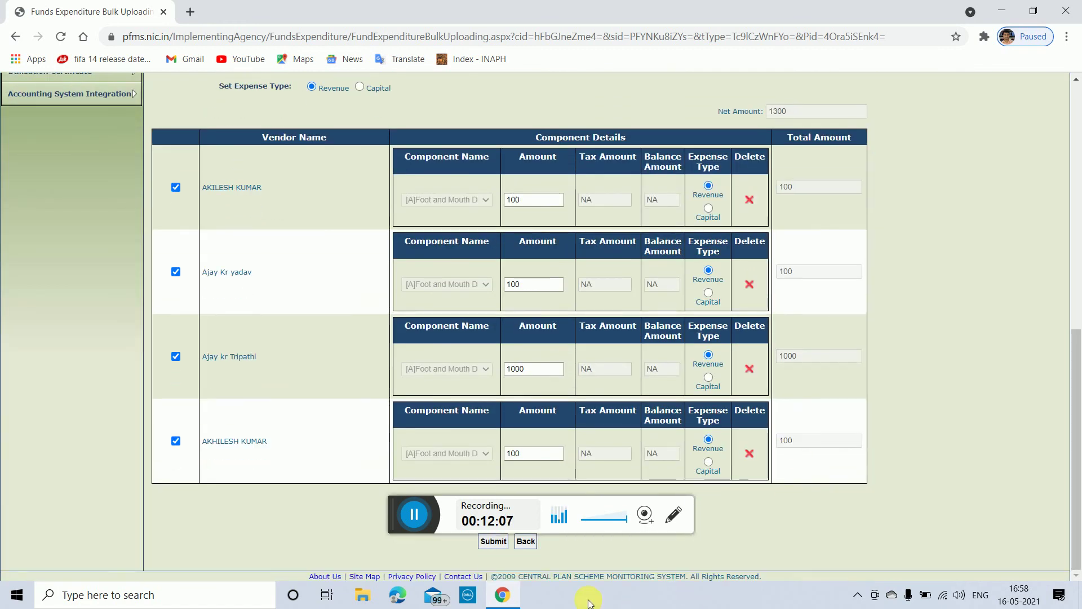
{"action": "left_click", "coordinate": [493, 542]}
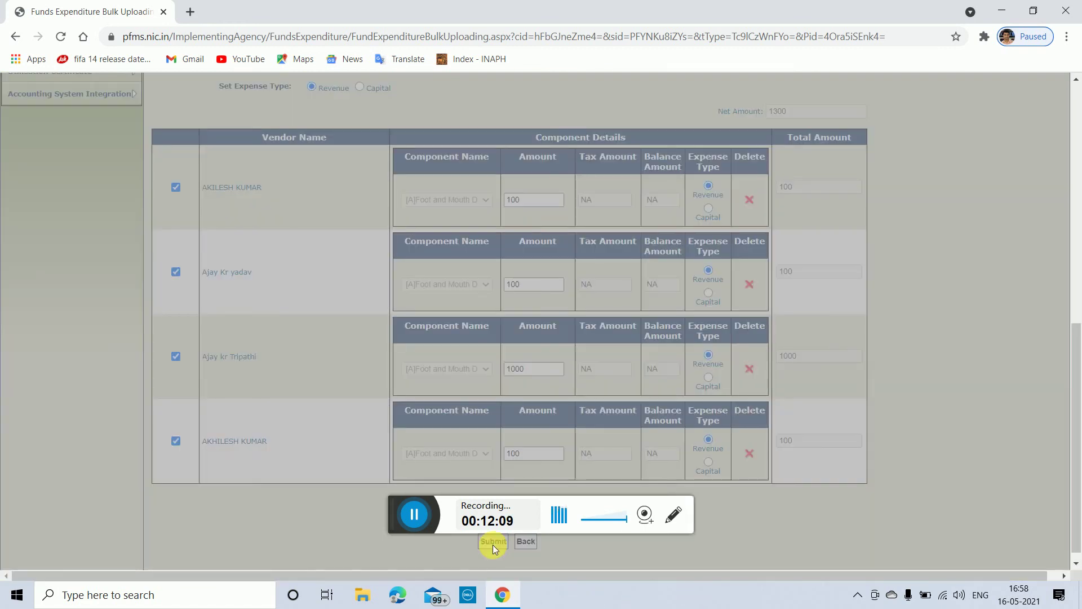
Recheck the expenditure amount against the four vendors' totals and retry the bulk expenditure submission
{"action": "scroll", "coordinate": [865, 422], "scroll_direction": "up", "scroll_amount": 5}
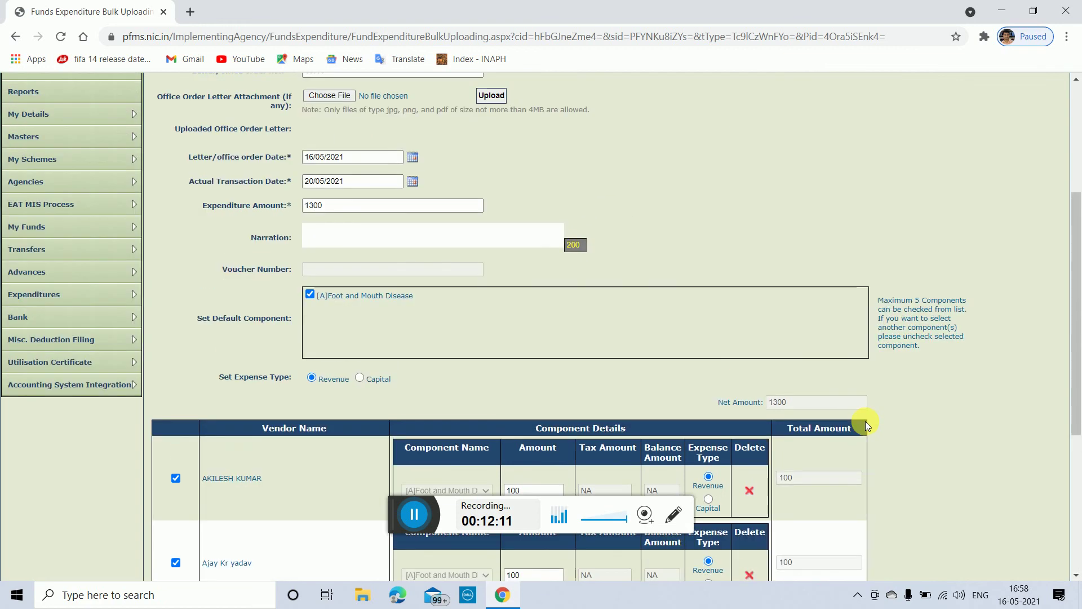
{"action": "scroll", "coordinate": [865, 421], "scroll_direction": "down", "scroll_amount": 5}
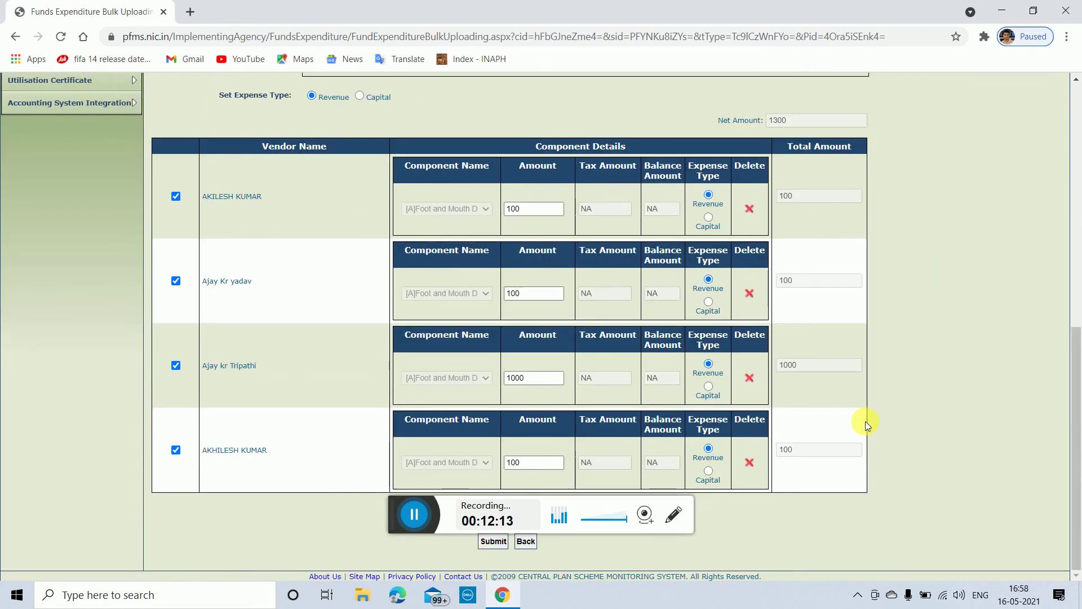
{"action": "scroll", "coordinate": [865, 421], "scroll_direction": "up", "scroll_amount": 10}
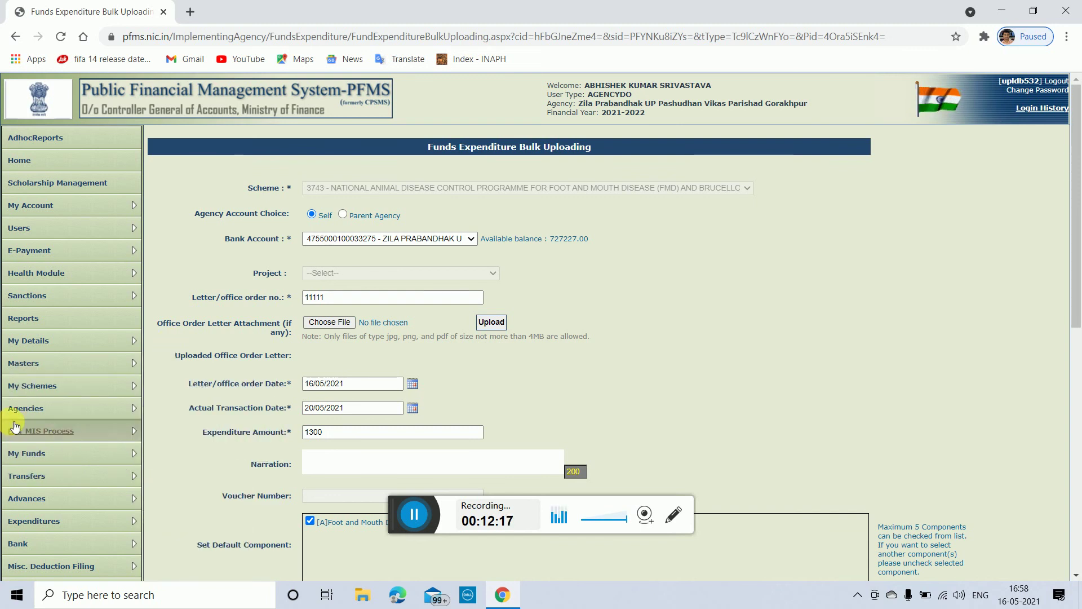
{"action": "mouse_move", "coordinate": [86, 354]}
{"action": "mouse_move", "coordinate": [198, 366]}
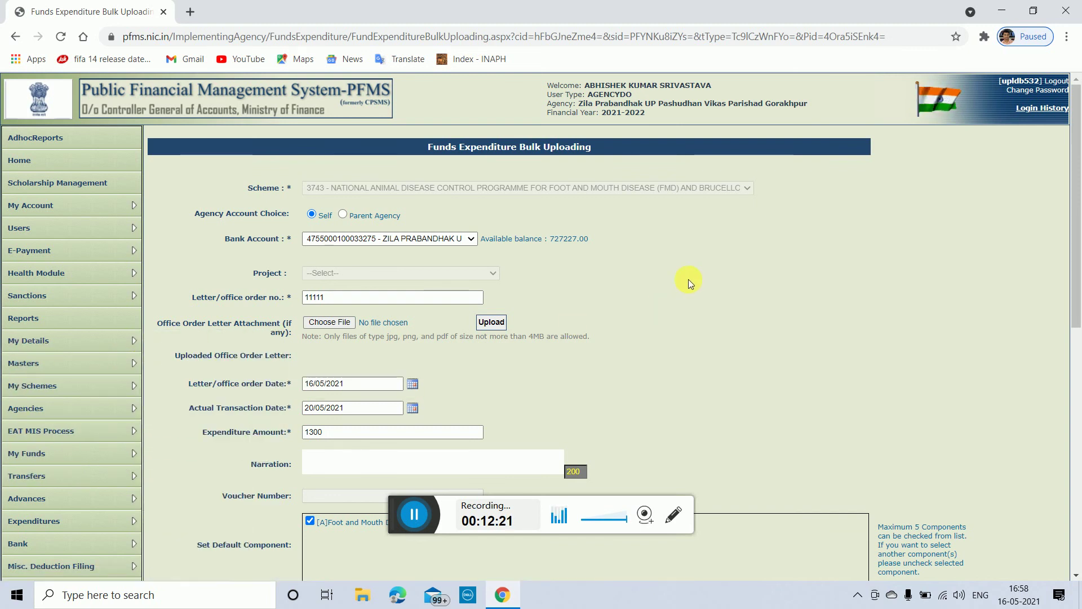
{"action": "scroll", "coordinate": [687, 280], "scroll_direction": "down", "scroll_amount": 9}
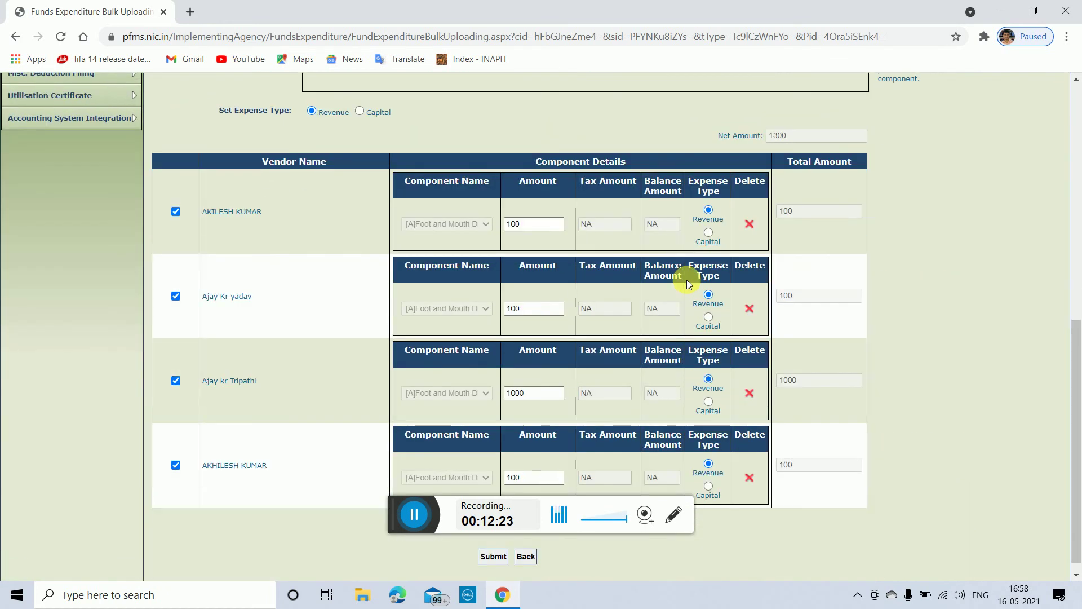
{"action": "scroll", "coordinate": [687, 279], "scroll_direction": "down", "scroll_amount": 1}
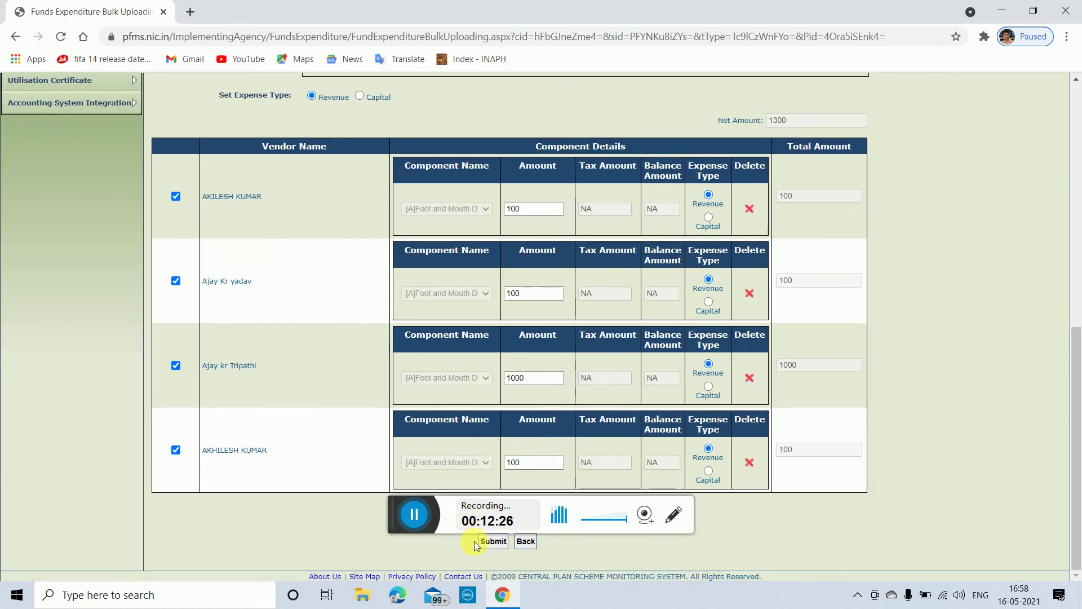
{"action": "left_click", "coordinate": [489, 540]}
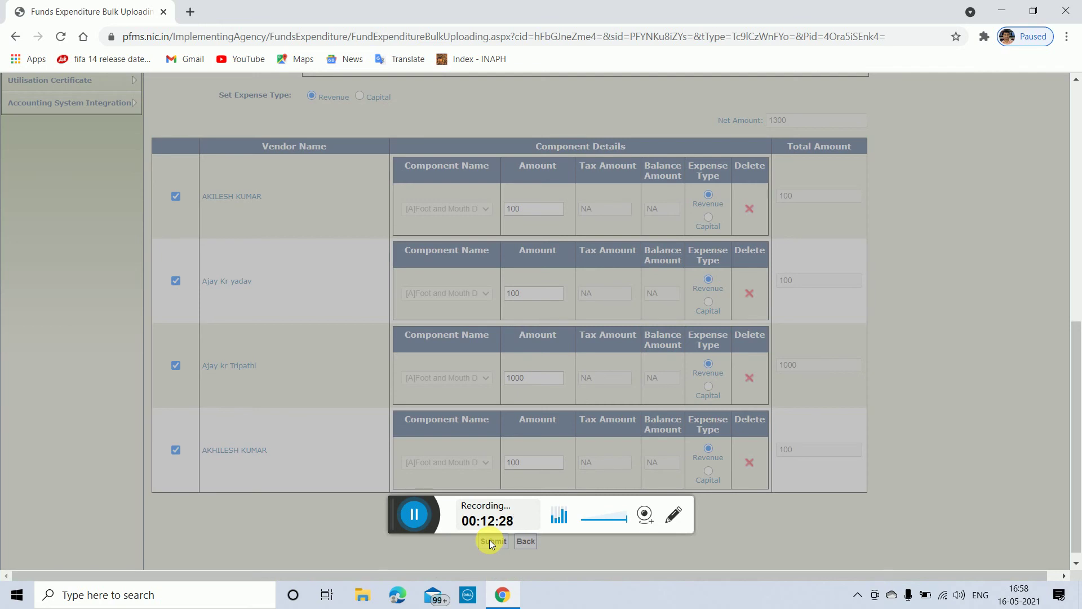
Look over the whole bulk expenditure form once more and attempt another submission
{"action": "scroll", "coordinate": [490, 540], "scroll_direction": "up", "scroll_amount": 10}
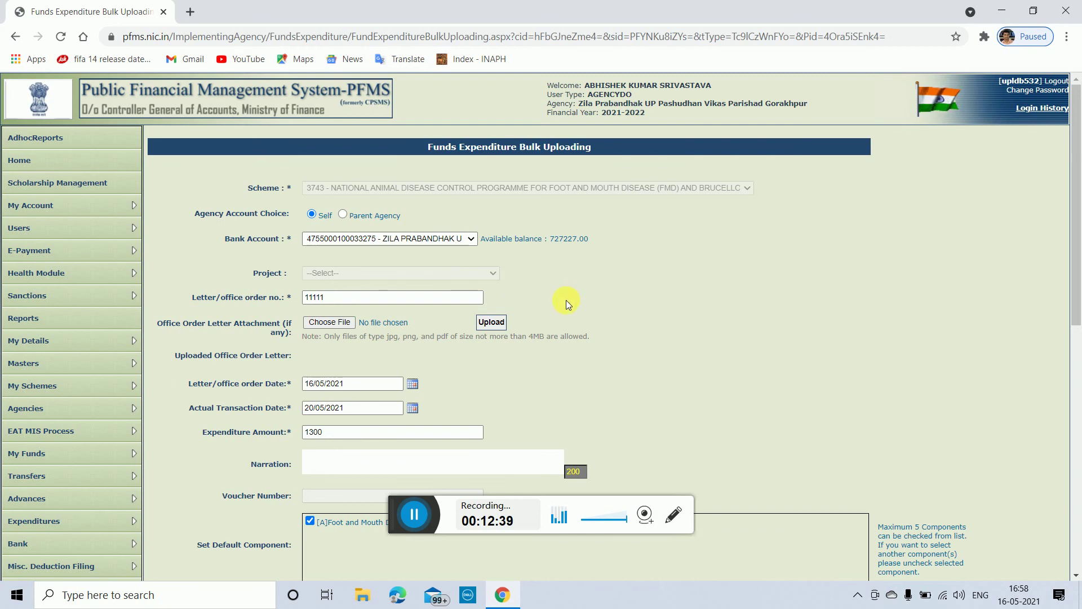
{"action": "scroll", "coordinate": [566, 300], "scroll_direction": "down", "scroll_amount": 6}
{"action": "scroll", "coordinate": [563, 313], "scroll_direction": "down", "scroll_amount": 3}
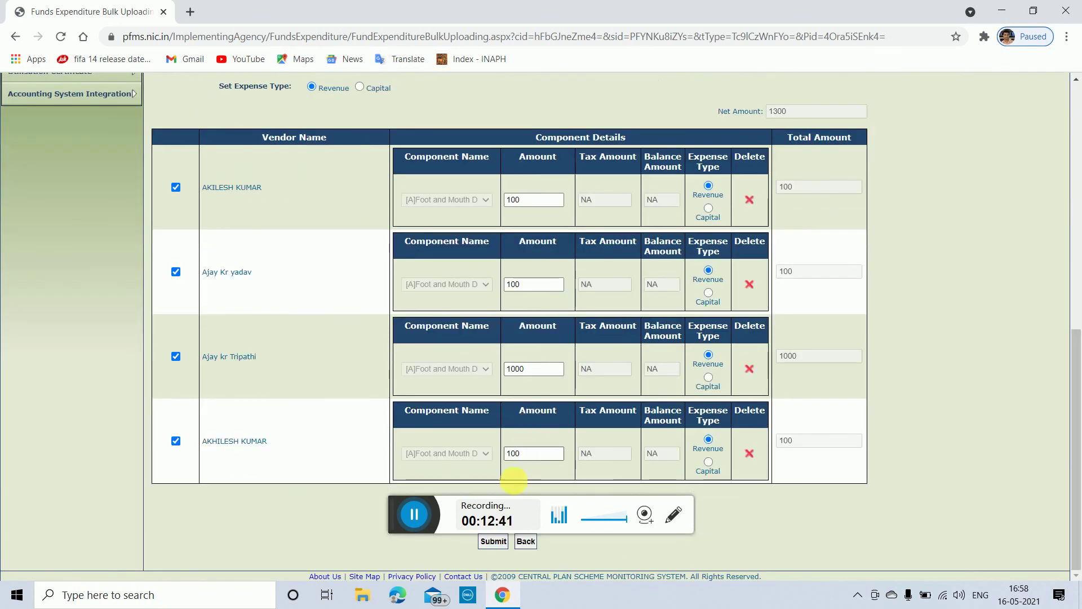
{"action": "left_click", "coordinate": [489, 542]}
{"action": "left_click", "coordinate": [492, 543]}
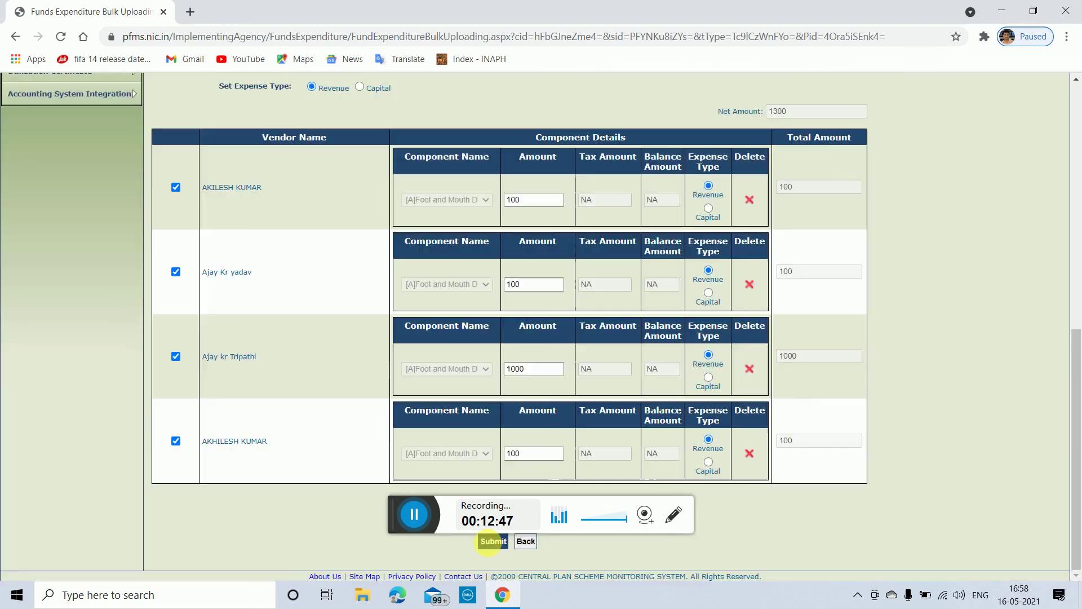
Open the management page for scheme bulk customizations
{"action": "scroll", "coordinate": [527, 469], "scroll_direction": "up", "scroll_amount": 7}
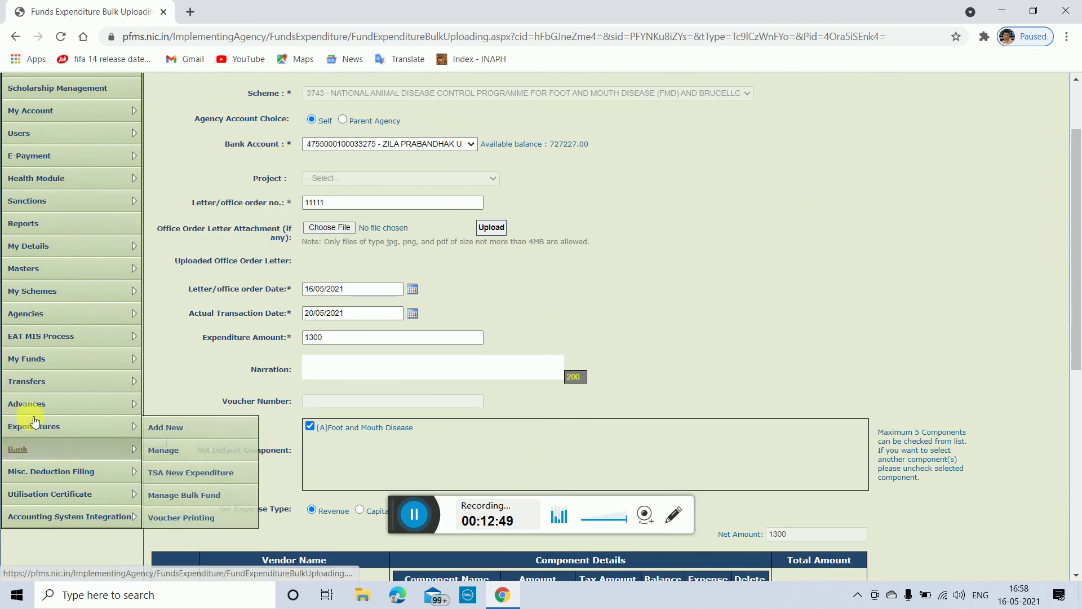
{"action": "mouse_move", "coordinate": [81, 402]}
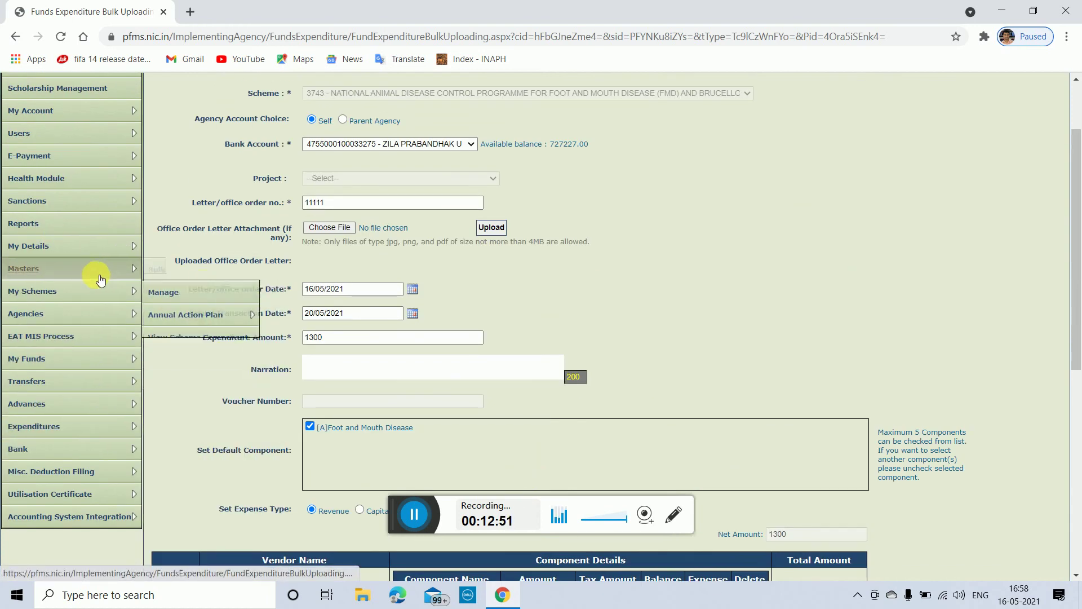
{"action": "mouse_move", "coordinate": [97, 271]}
{"action": "mouse_move", "coordinate": [237, 270]}
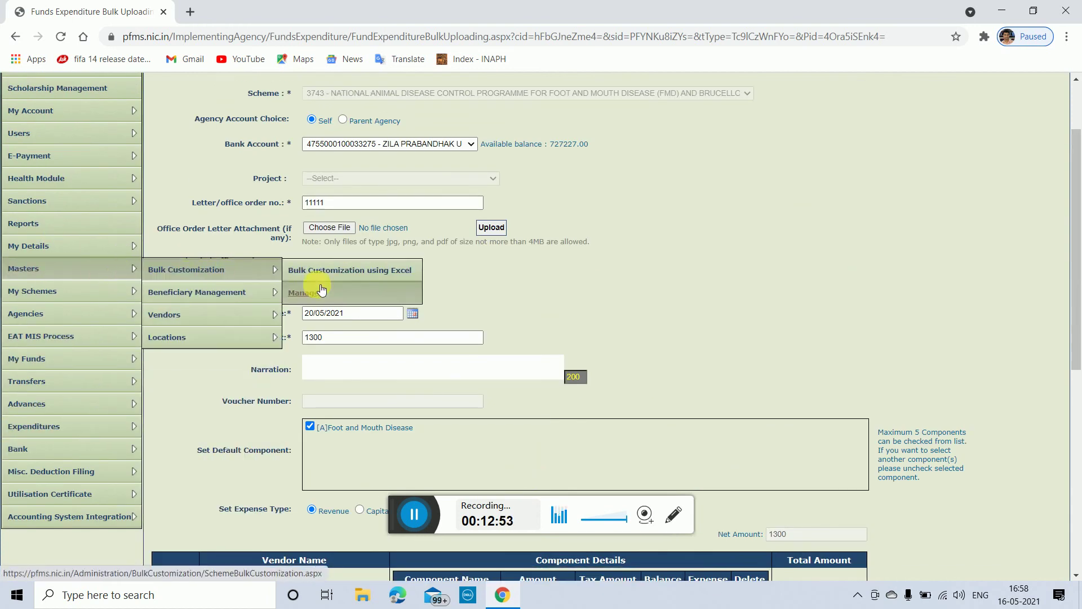